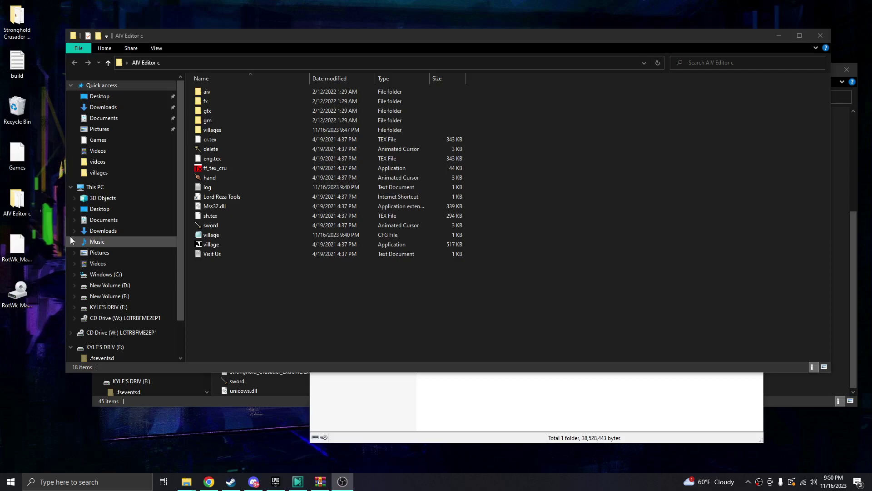
Open the villages folder inside the AIV Editor c folder
left_click(17, 204)
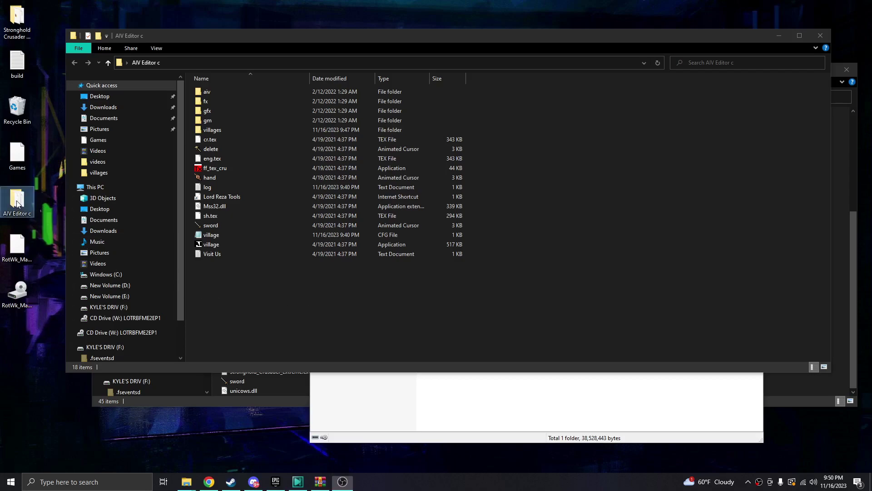
left_click(307, 285)
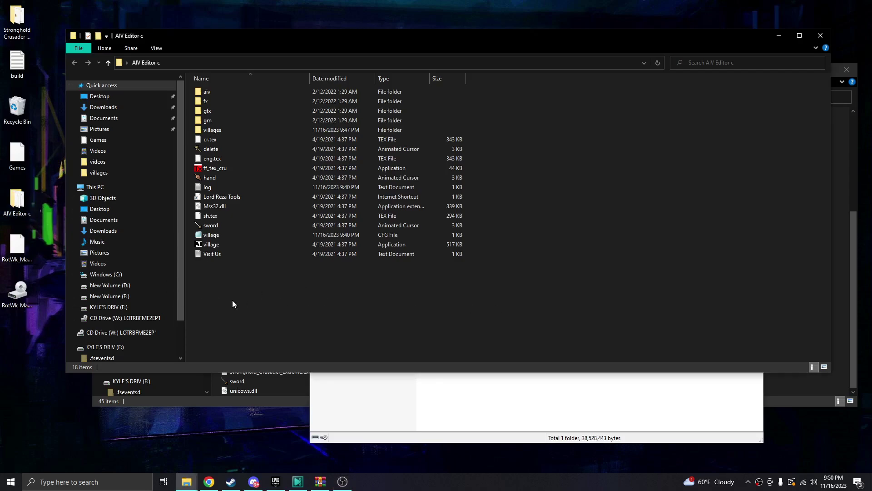
left_click(214, 245)
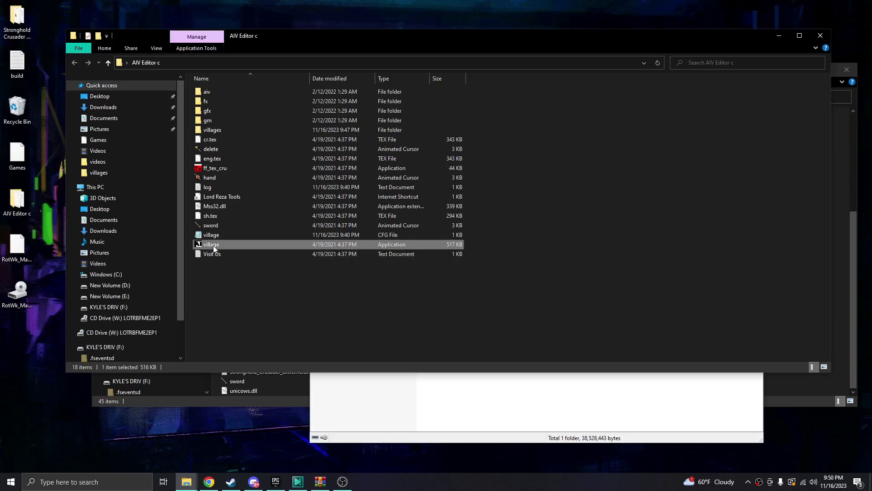
left_click(231, 270)
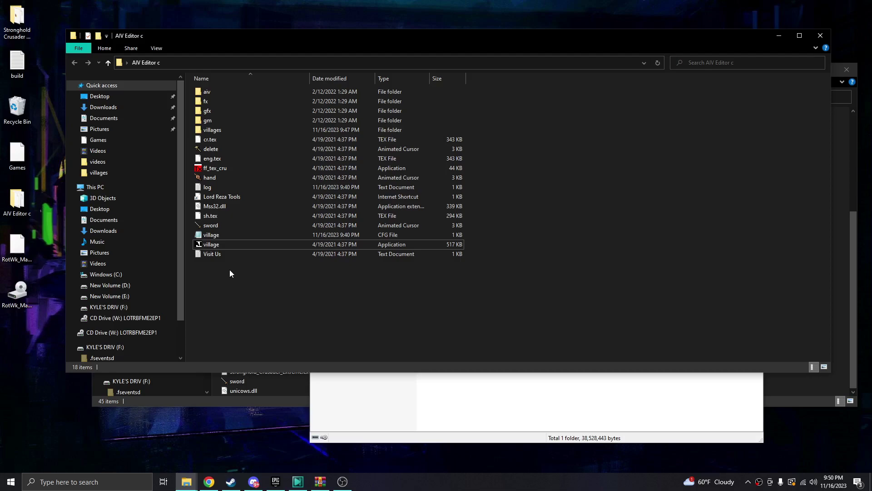
left_click(217, 244)
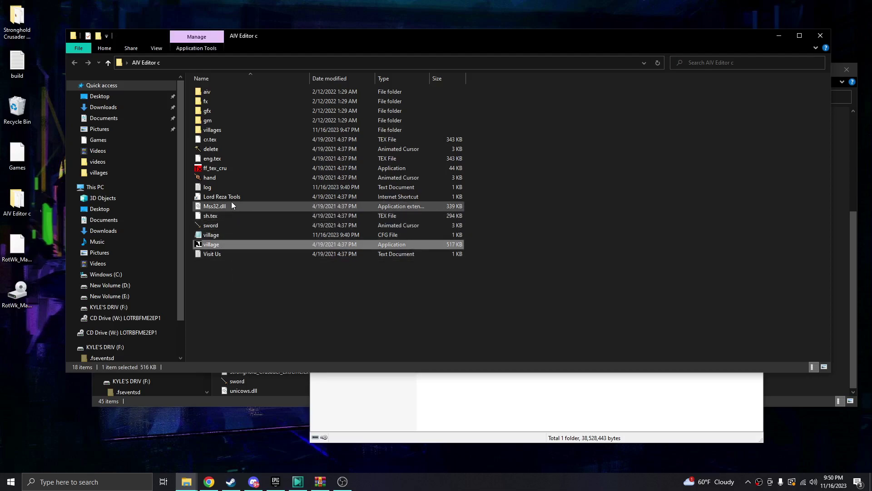
double_click(217, 130)
left_click_drag(300, 299, 266, 92)
left_click(352, 288)
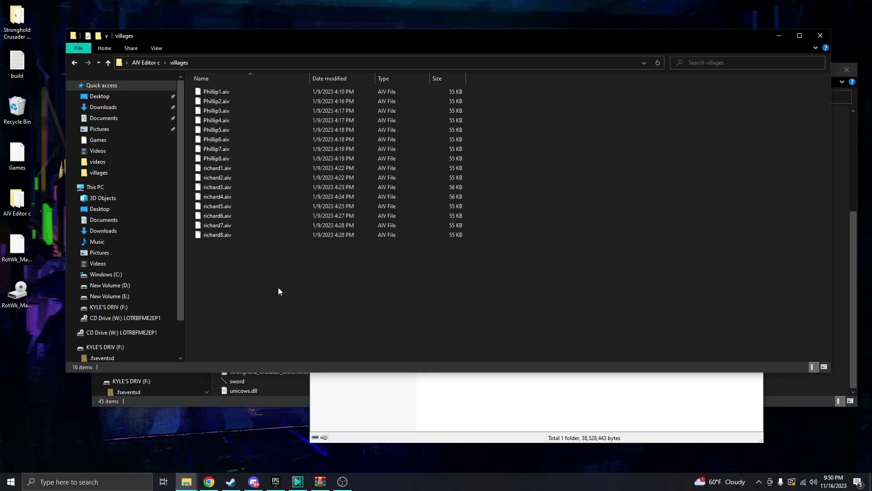
Open the aiv folder of the Stronghold Crusader Extreme installation and jump to the files starting with S
left_click(245, 404)
scroll(318, 295, "up", 5)
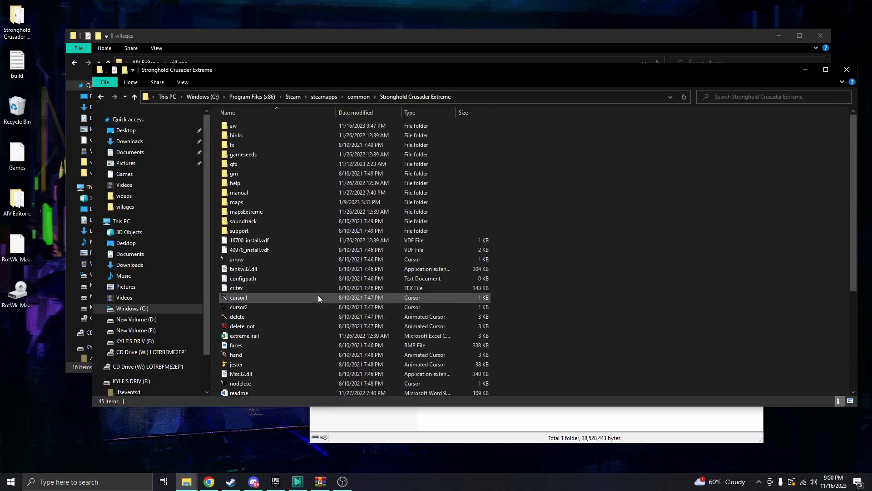
double_click(258, 127)
left_click(315, 250)
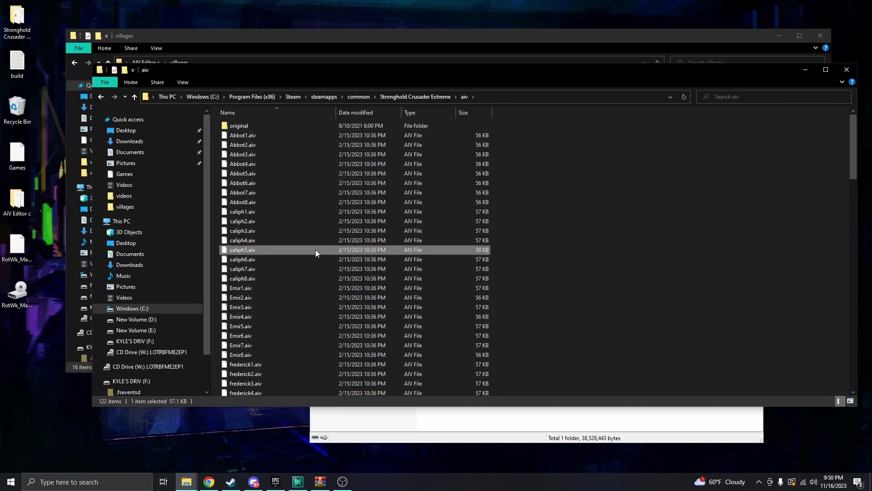
key("s")
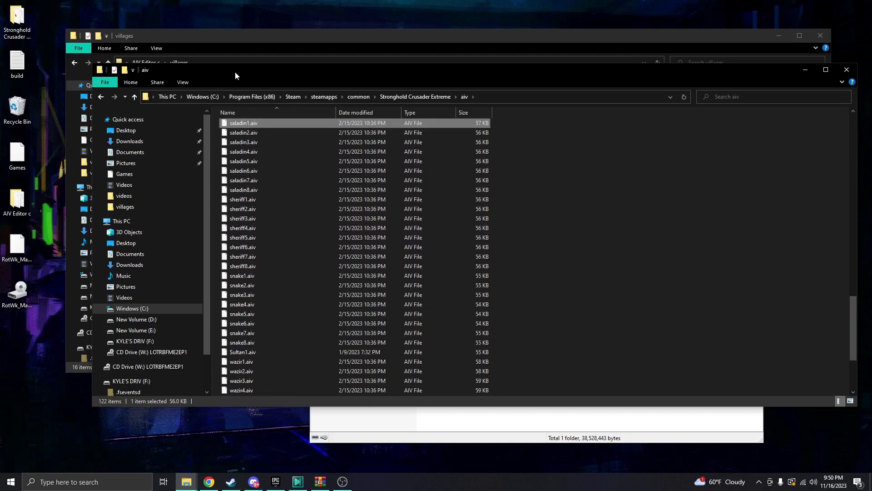
Move Sultan1.aiv from the game's aiv folder into the editor's villages folder
left_click_drag(236, 71, 468, 73)
left_click_drag(477, 121, 500, 148)
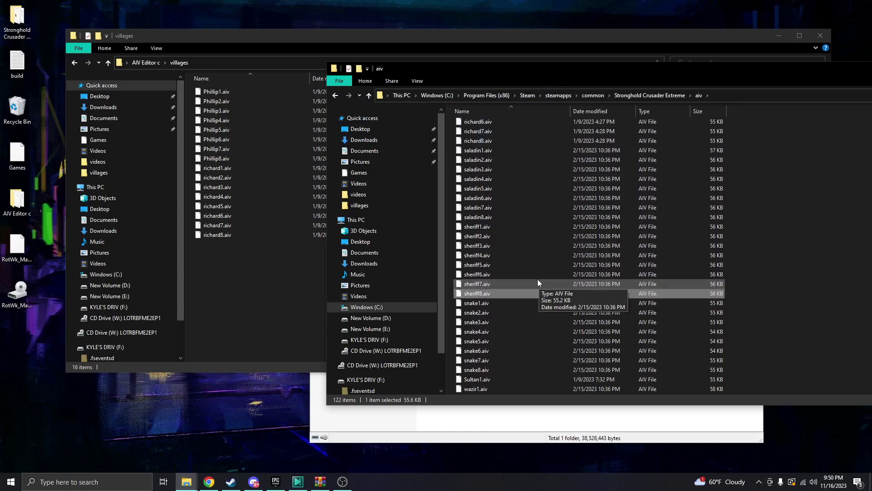
left_click(528, 293)
scroll(495, 332, "down", 2)
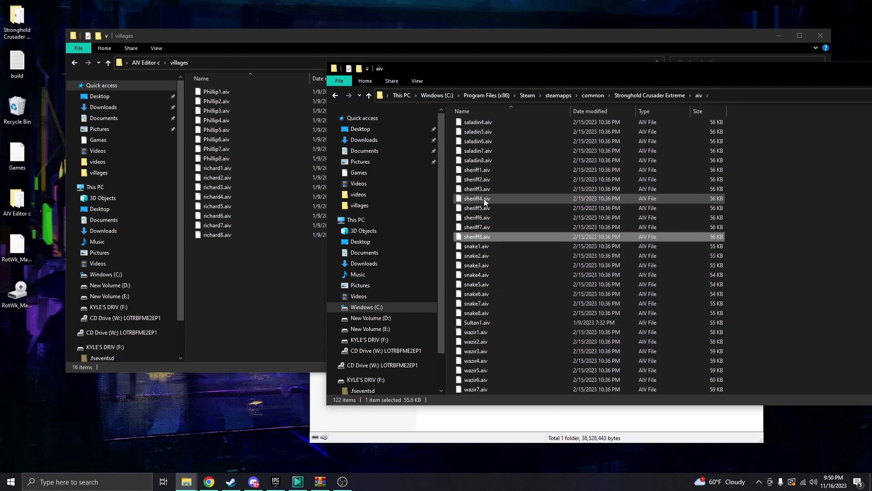
left_click_drag(490, 323, 230, 284)
left_click(306, 304)
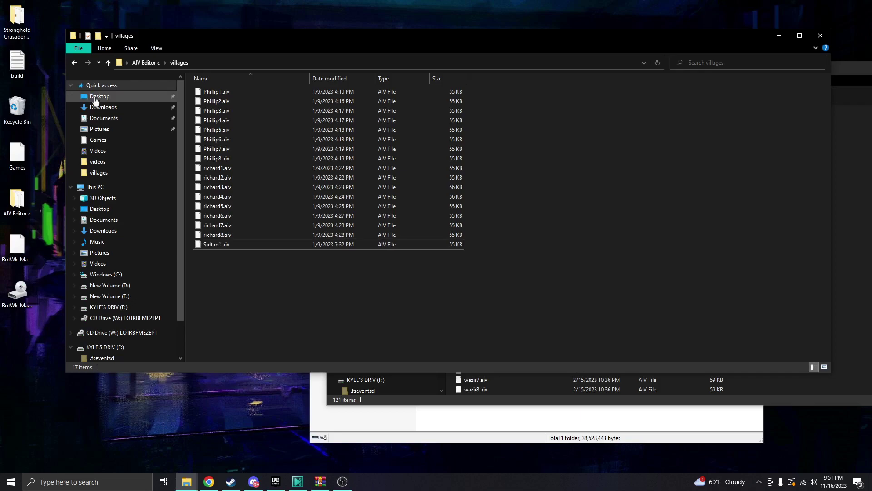
Launch the village editor from the AIV Editor c folder and load the richard8 village
left_click(75, 62)
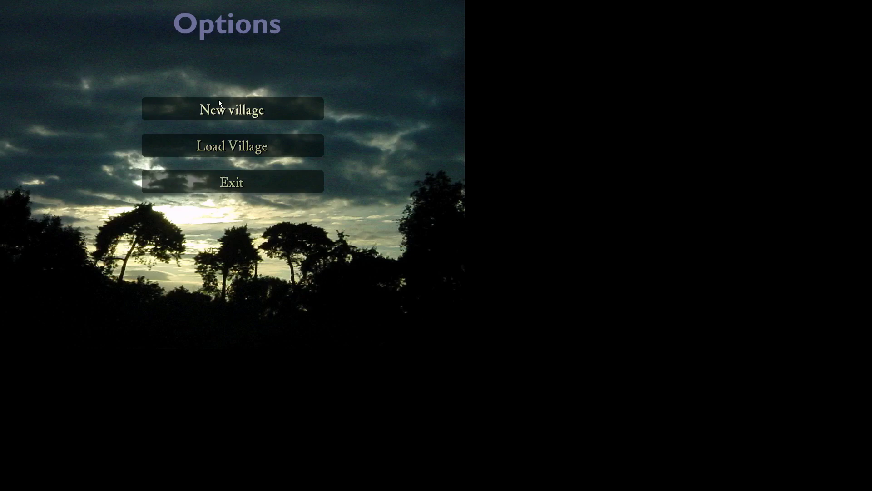
left_click(240, 153)
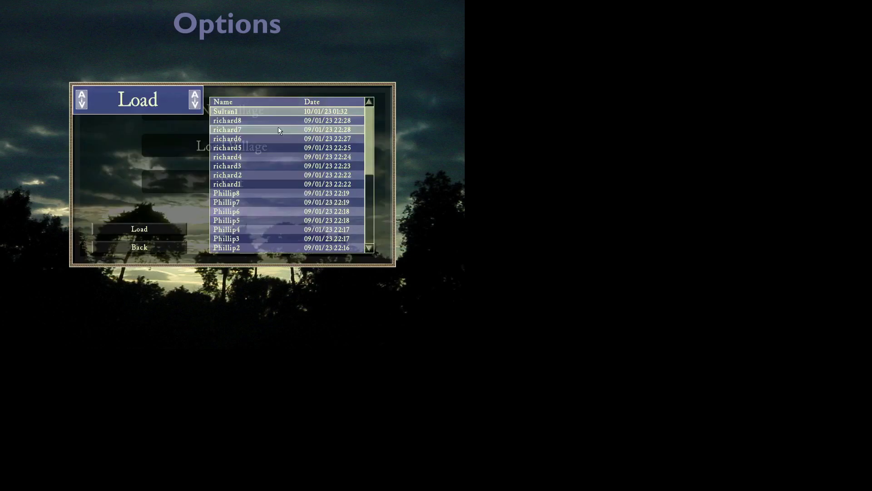
left_click(230, 121)
left_click(132, 234)
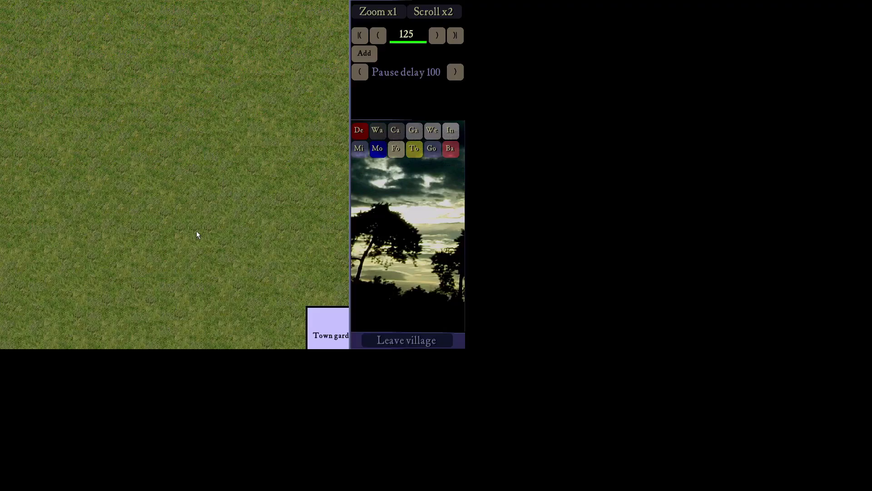
Examine the loaded castle's layout at different zoom levels and leave the village
scroll(333, 87, "up", 2)
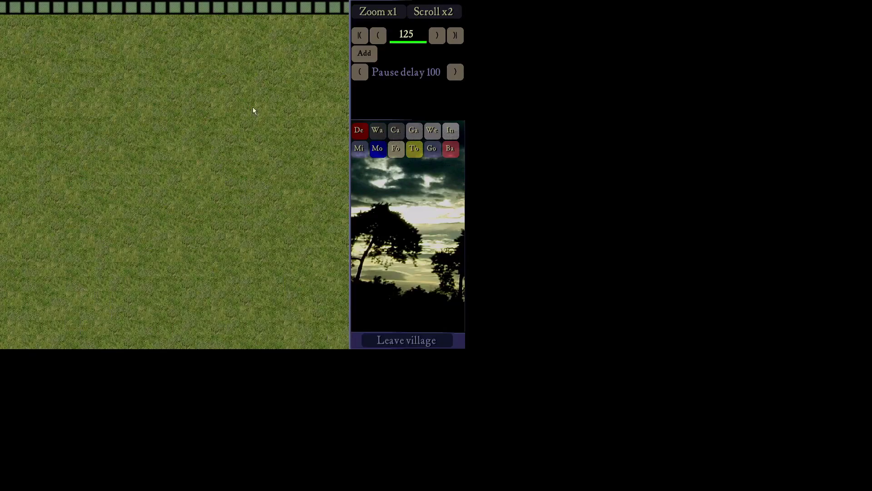
left_click(387, 16)
left_click(384, 17)
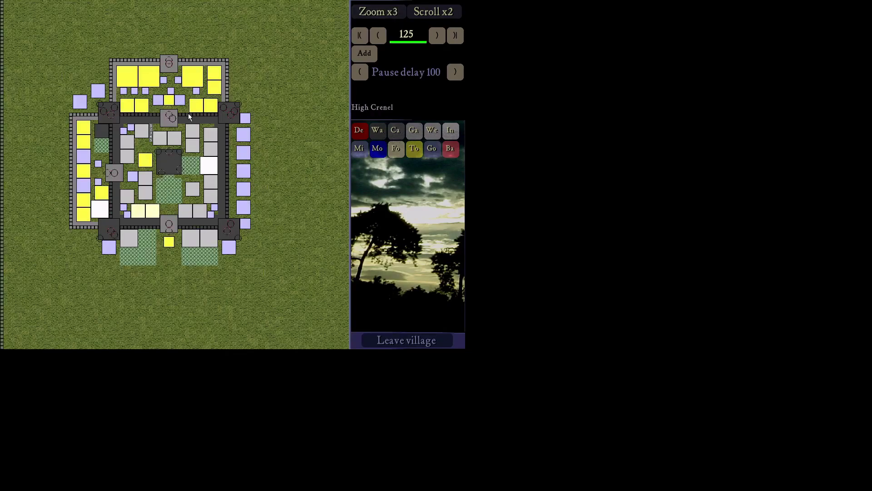
left_click(391, 13)
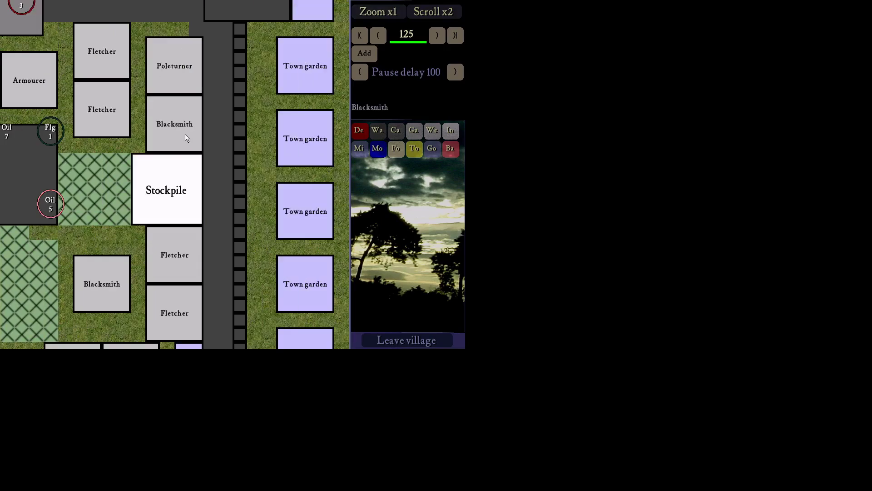
left_click(425, 13)
left_click(425, 12)
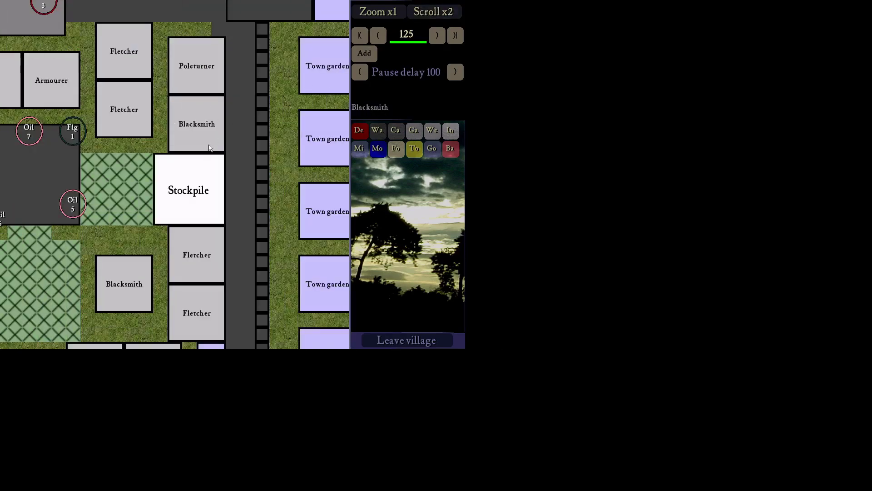
left_click(401, 339)
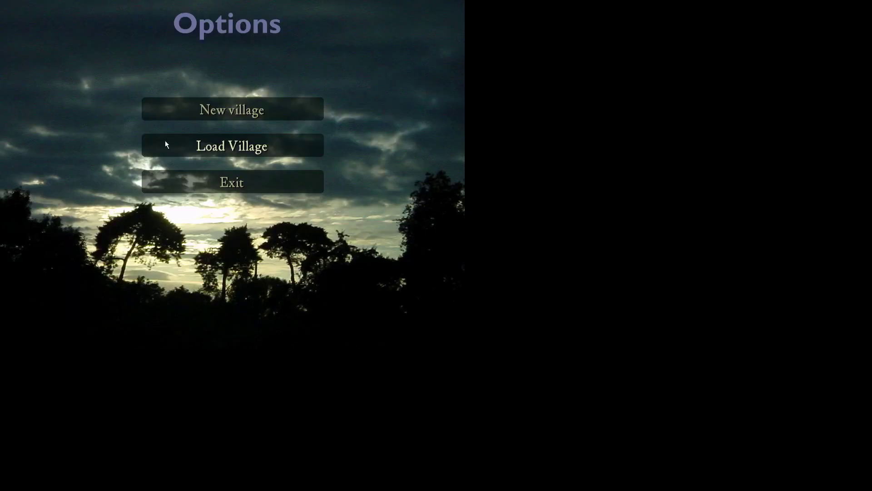
Load another saved village and set the zoom to x3 to show its whole castle
left_click(217, 144)
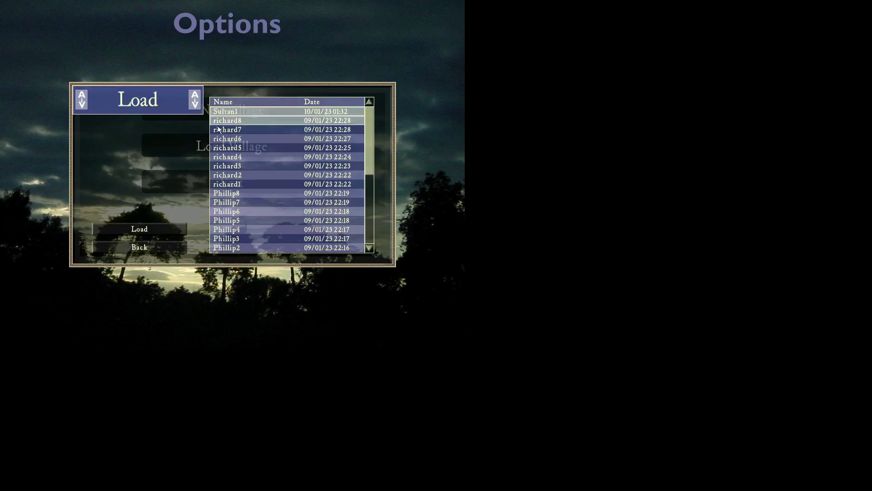
left_click(219, 130)
left_click(137, 229)
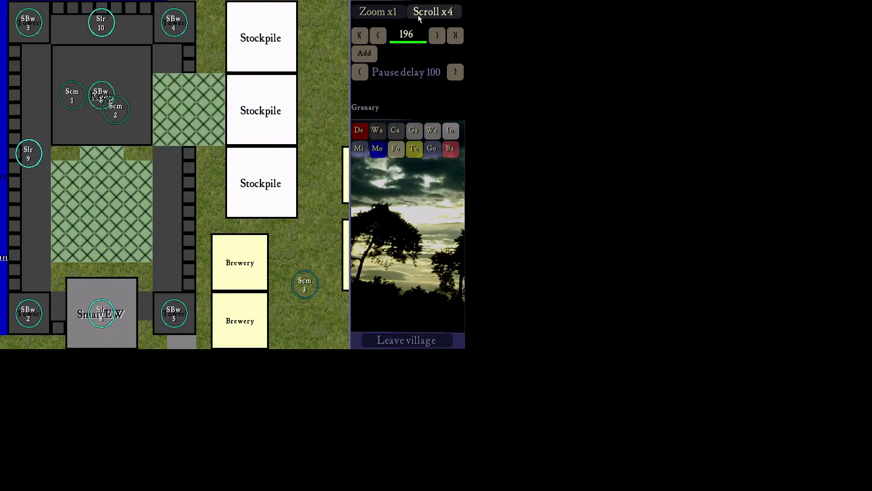
left_click(378, 11)
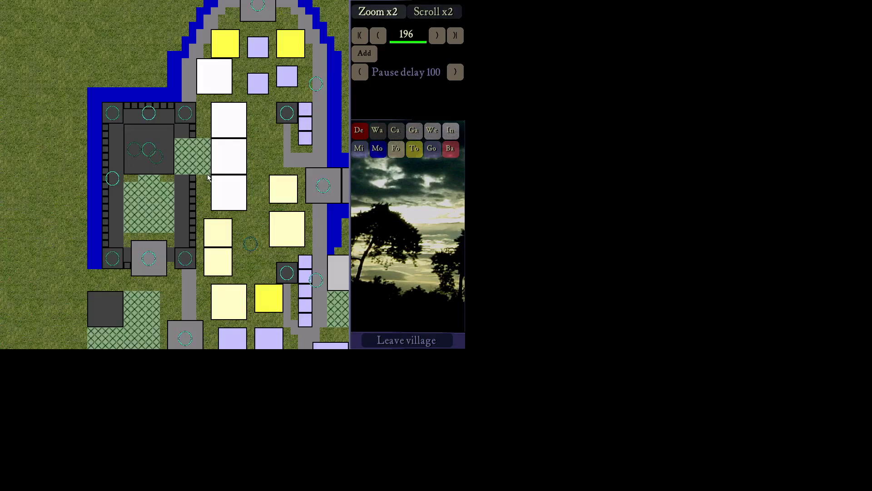
left_click(378, 11)
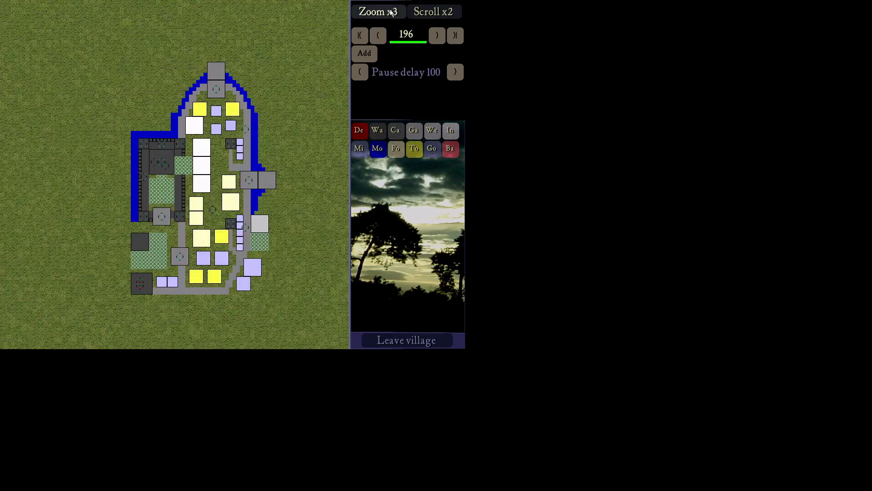
Play through the castle's build order one step at a time from step 1 and return to the last step
left_click(360, 36)
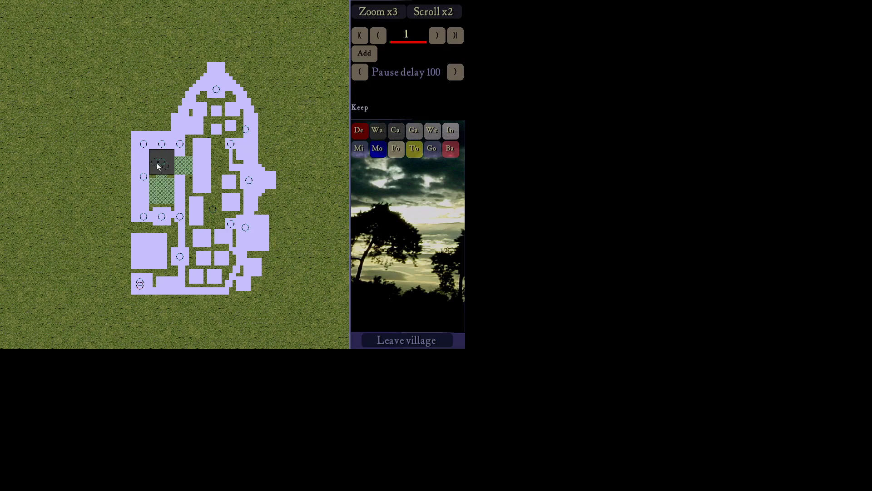
left_click(436, 41)
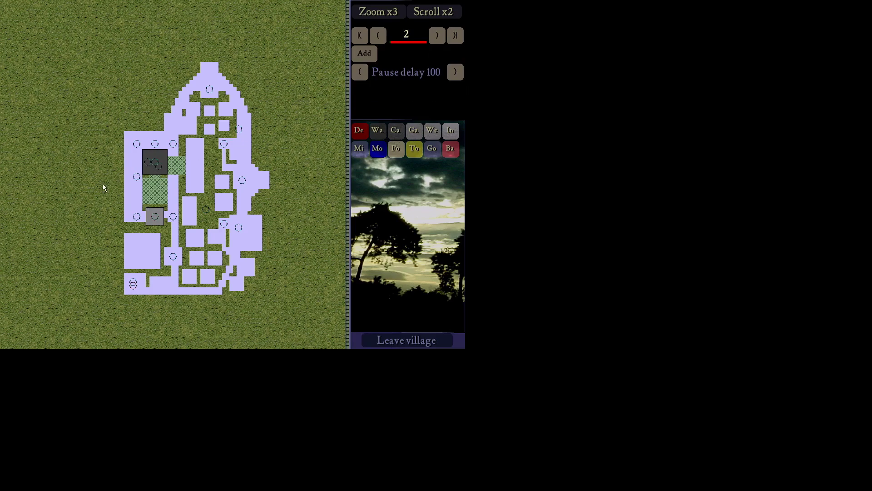
left_click(436, 39)
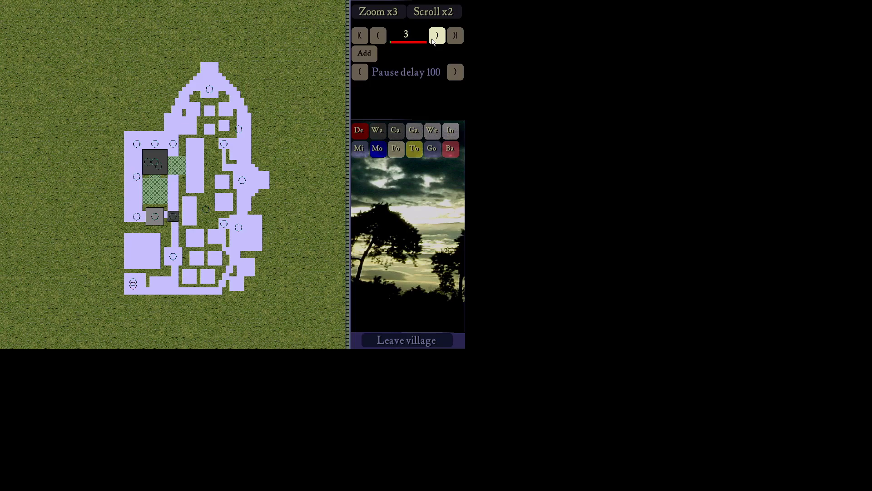
left_click(436, 39)
left_click(436, 39)
left_click(436, 39)
left_click(436, 39)
left_click(436, 39)
left_click(436, 39)
left_click(436, 39)
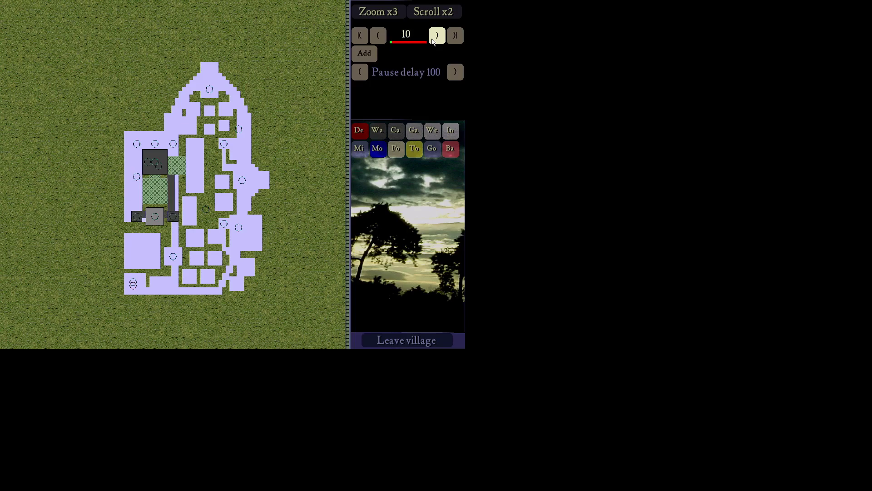
left_click(433, 40)
left_click(432, 40)
left_click(432, 40)
left_click(432, 40)
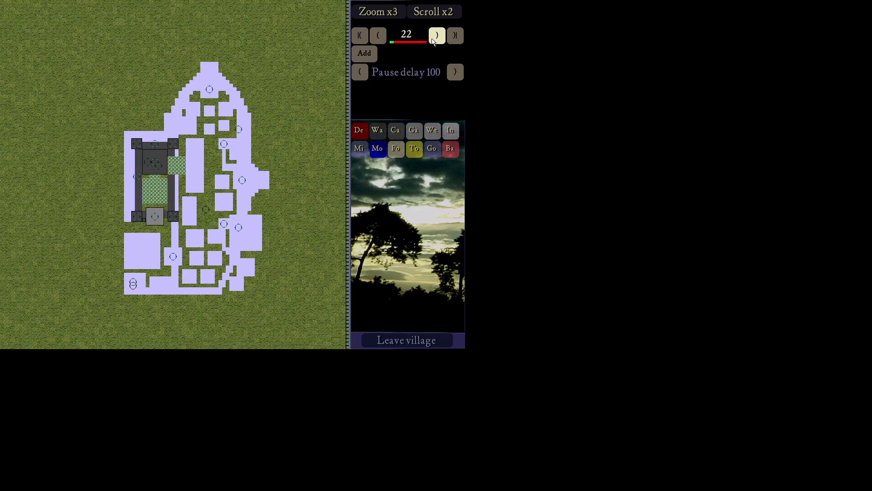
left_click(433, 40)
left_click(432, 40)
left_click(433, 40)
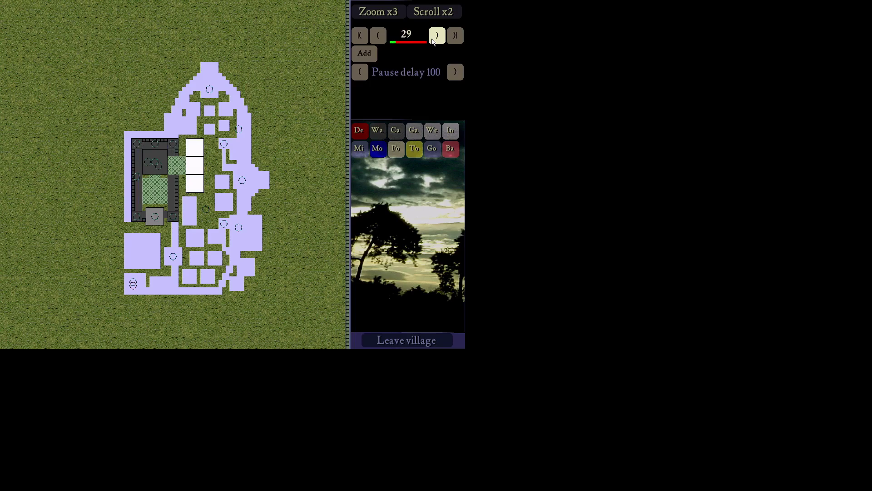
left_click(433, 40)
left_click(432, 40)
left_click(433, 40)
left_click(432, 40)
left_click(454, 36)
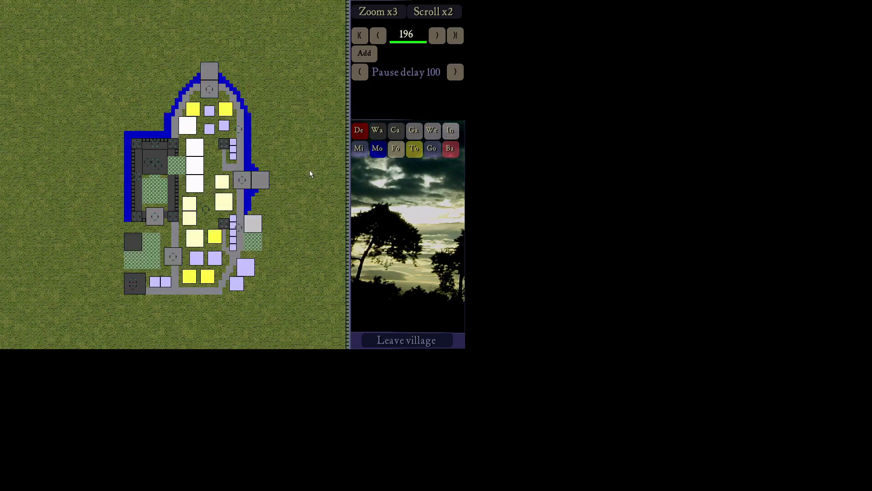
Review the building lists for walls, castle towers, gatehouses, weapon workshops and industry
left_click(378, 131)
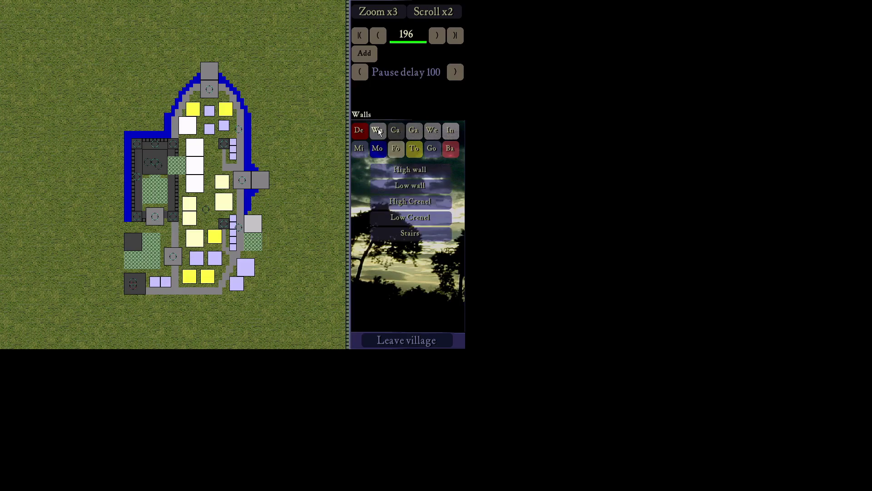
left_click(392, 129)
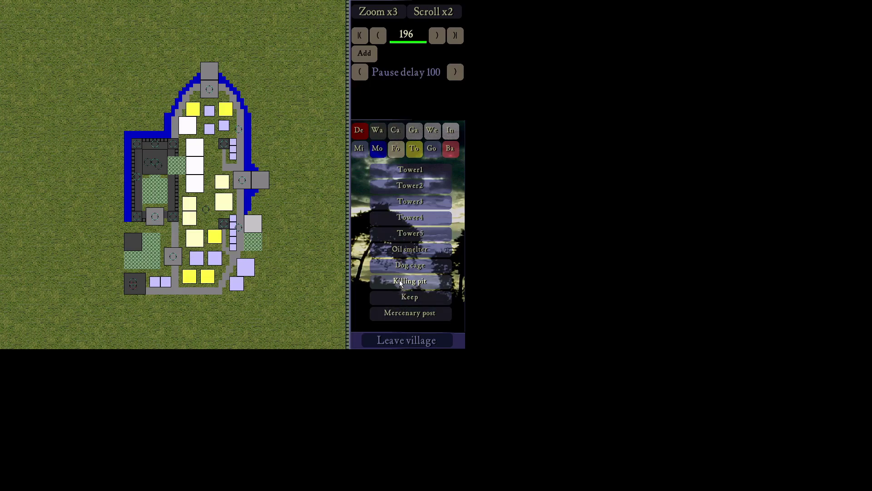
left_click(415, 131)
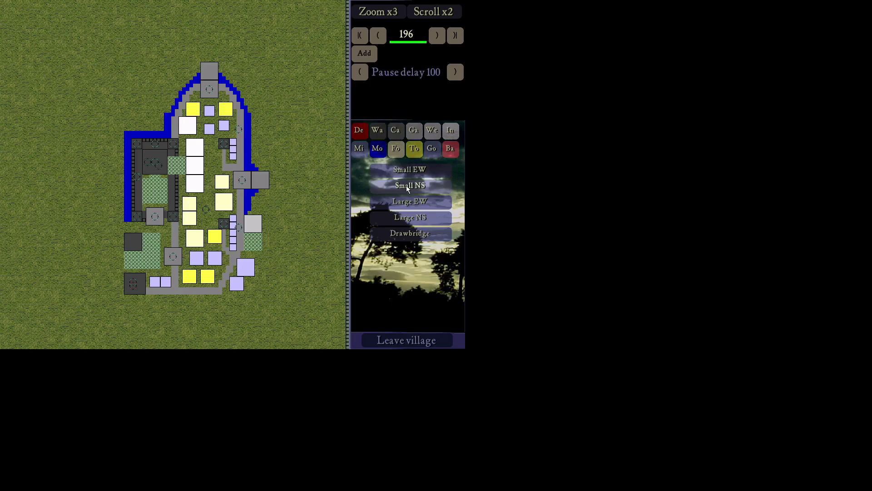
left_click(432, 130)
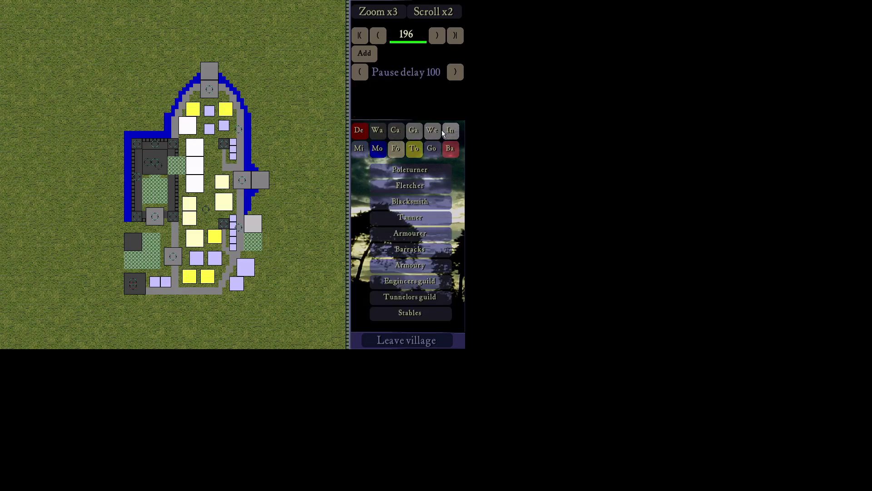
left_click(456, 132)
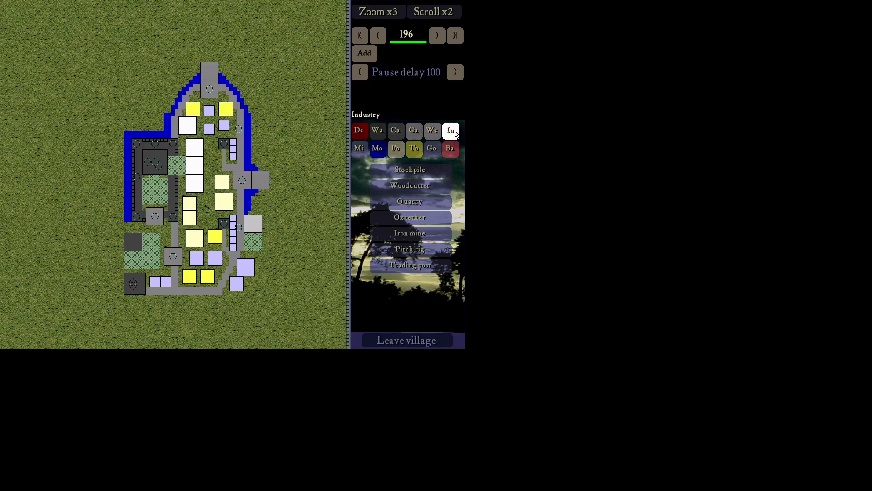
Examine the military unit list with the unit markers at zoom x1, and the moat and pitch options, returning to zoom x3
left_click(359, 148)
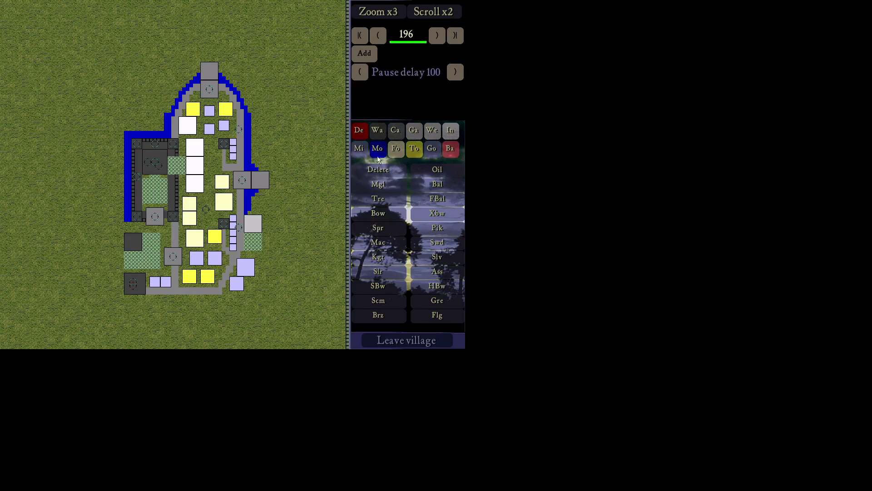
left_click(378, 12)
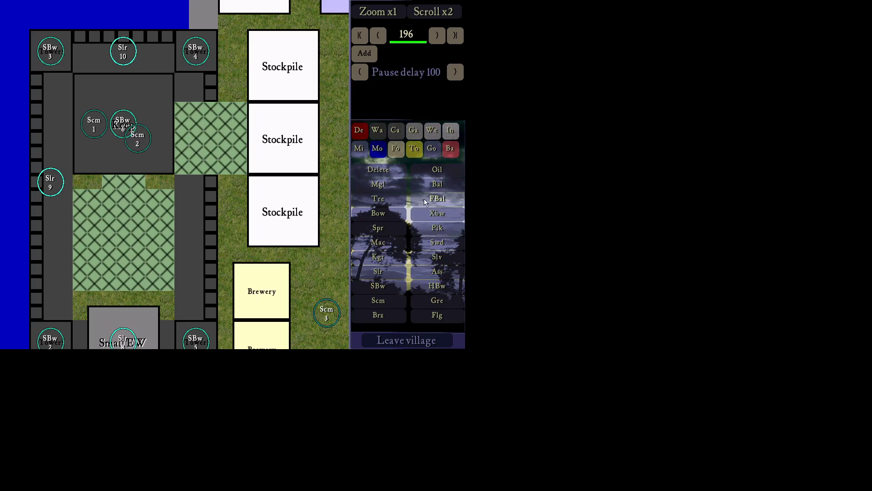
left_click(379, 156)
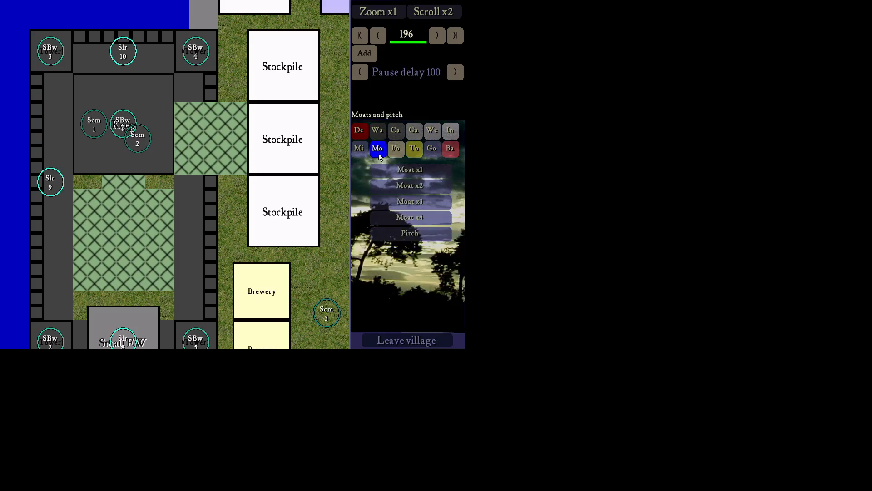
left_click(390, 14)
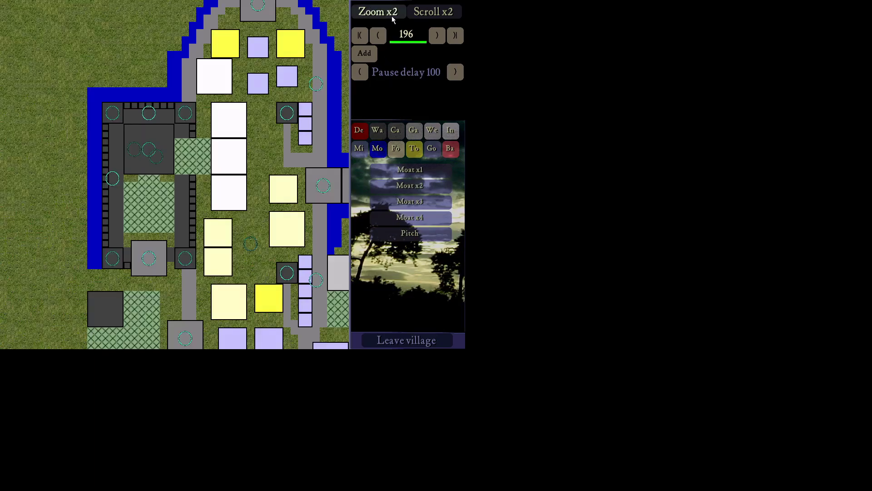
left_click(391, 15)
Review the food, town, good stuff and bad stuff building lists and leave the village
left_click(396, 150)
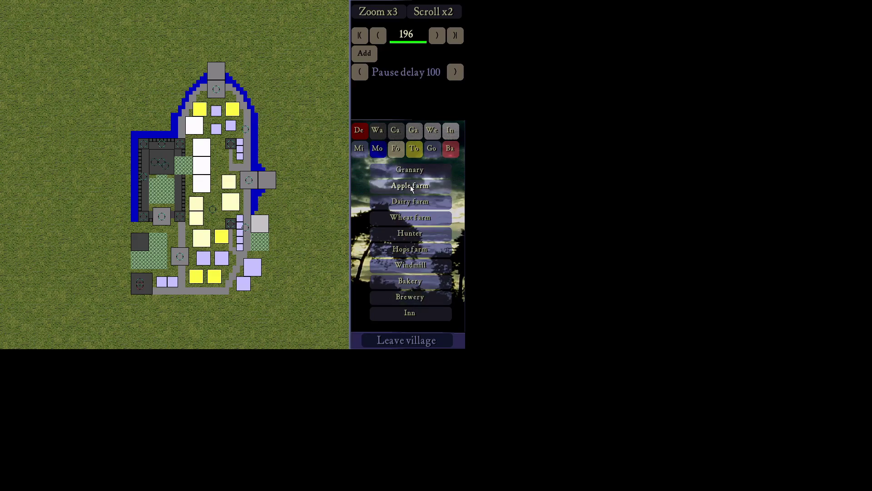
left_click(411, 152)
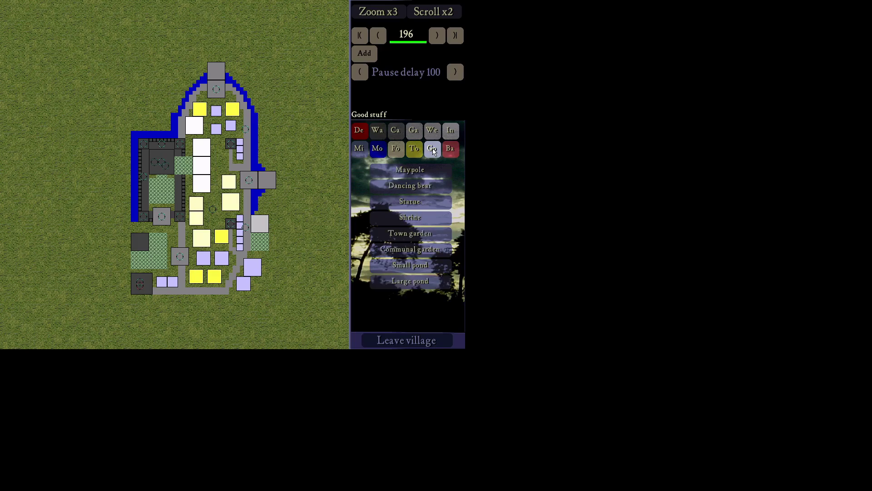
left_click(448, 149)
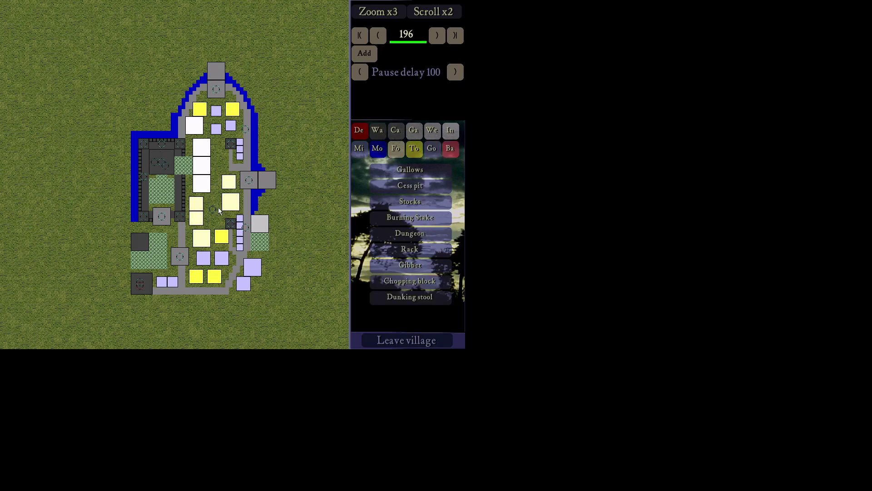
left_click(375, 337)
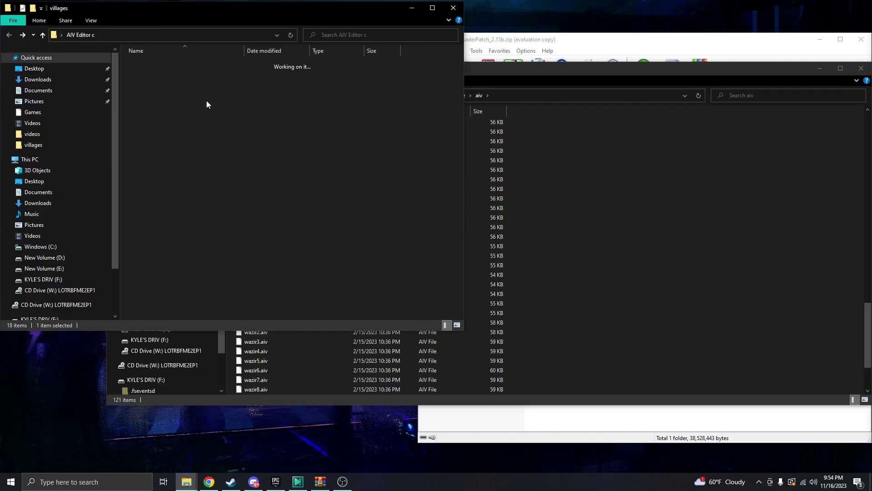
Move Sultan1.aiv from the editor's villages folder into the Stronghold Crusader Extreme aiv folder
left_click(187, 218)
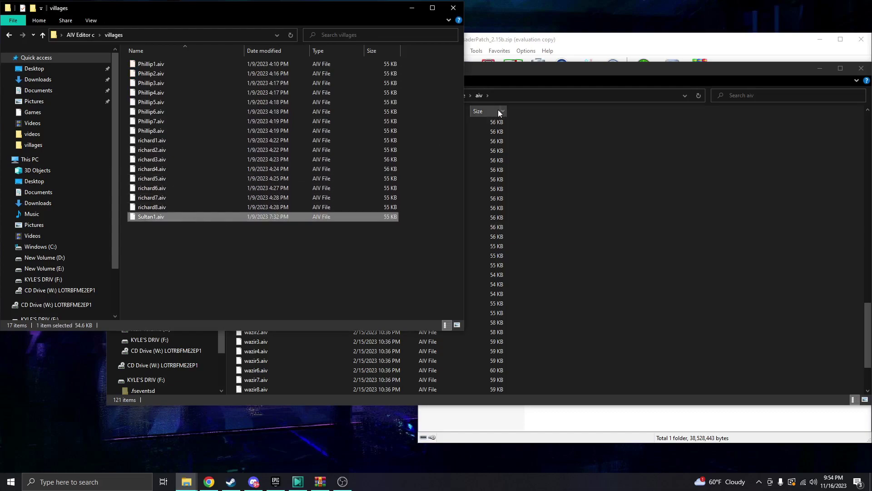
left_click(522, 70)
left_click_drag(484, 72, 583, 58)
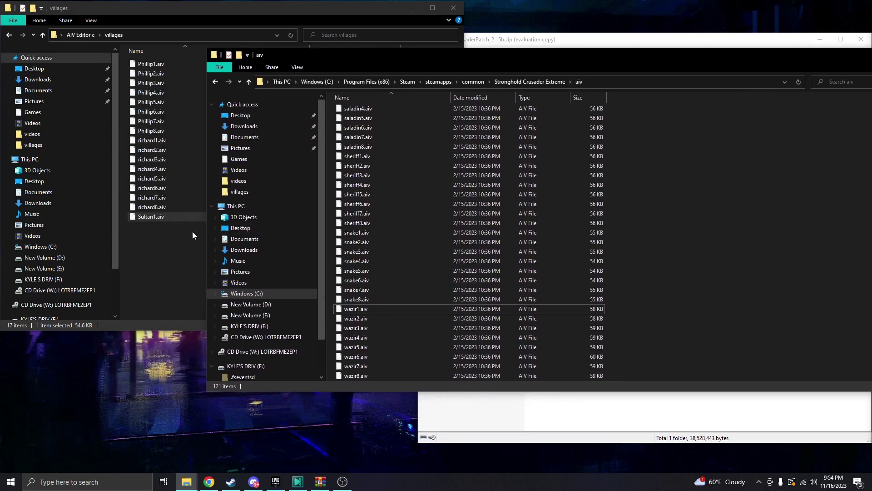
left_click(161, 214)
left_click_drag(145, 217, 653, 223)
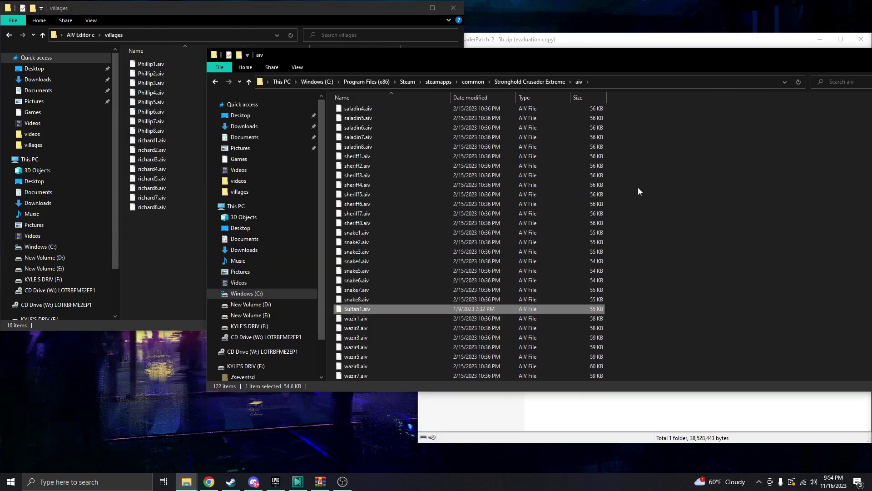
left_click_drag(558, 57, 403, 57)
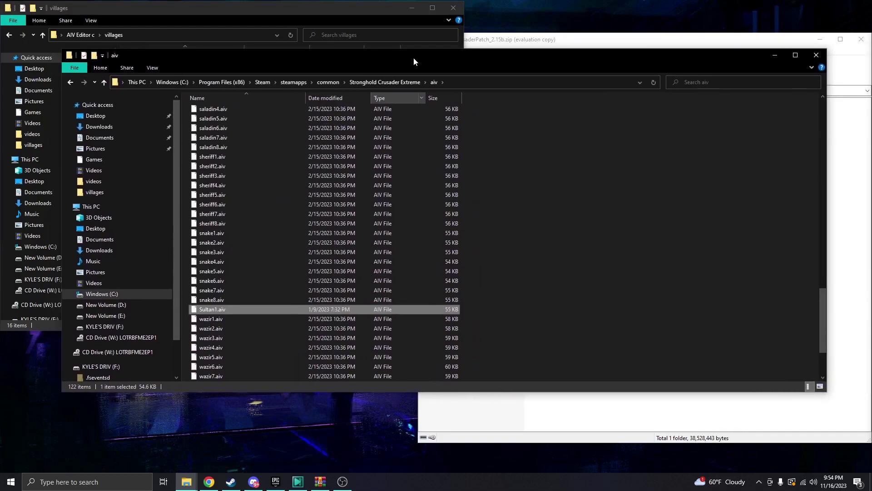
Switch to the UnofficialCrusaderPatch_2.15b.zip archive in WinRAR and open its resources\aic folder
left_click(562, 41)
left_click(503, 160)
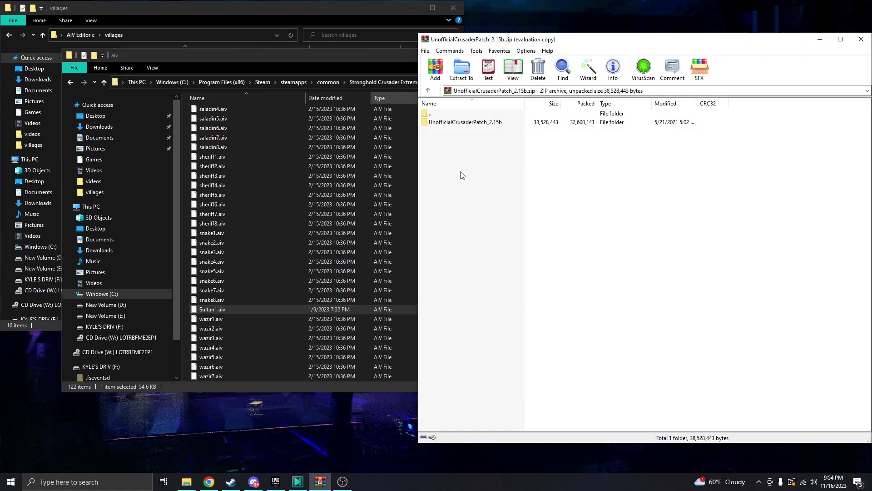
double_click(488, 123)
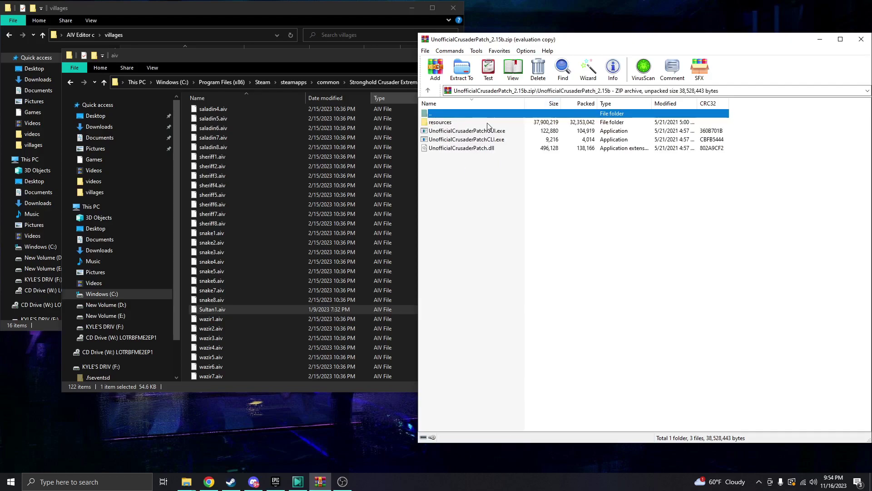
left_click(497, 206)
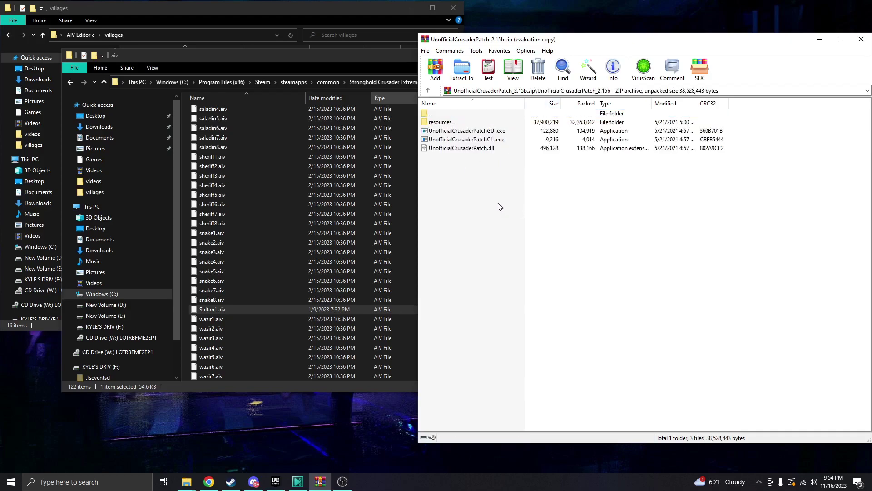
double_click(452, 122)
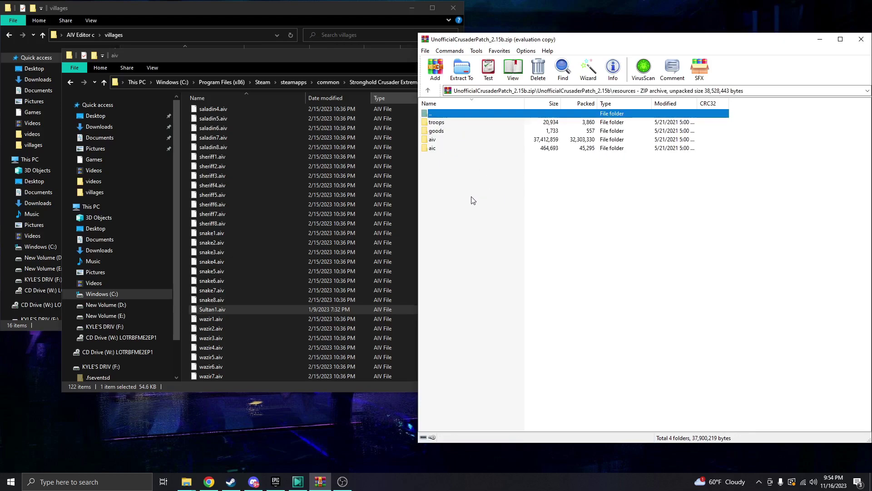
left_click(453, 179)
double_click(433, 149)
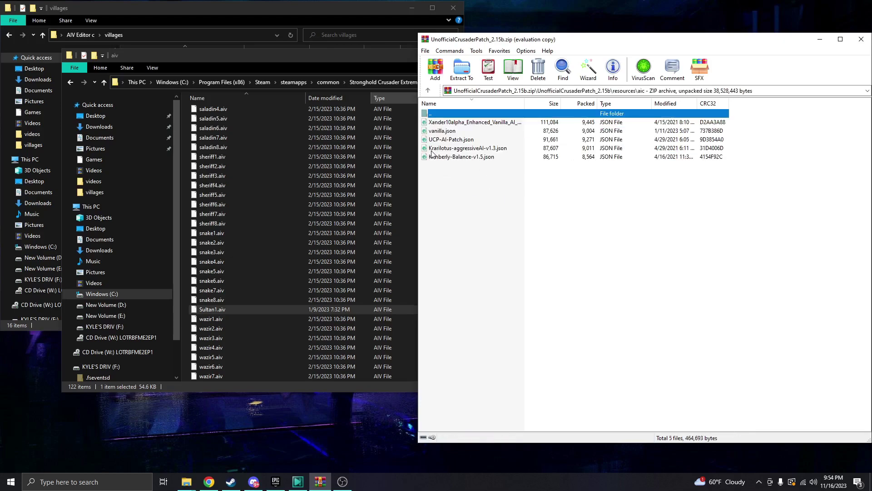
left_click(509, 231)
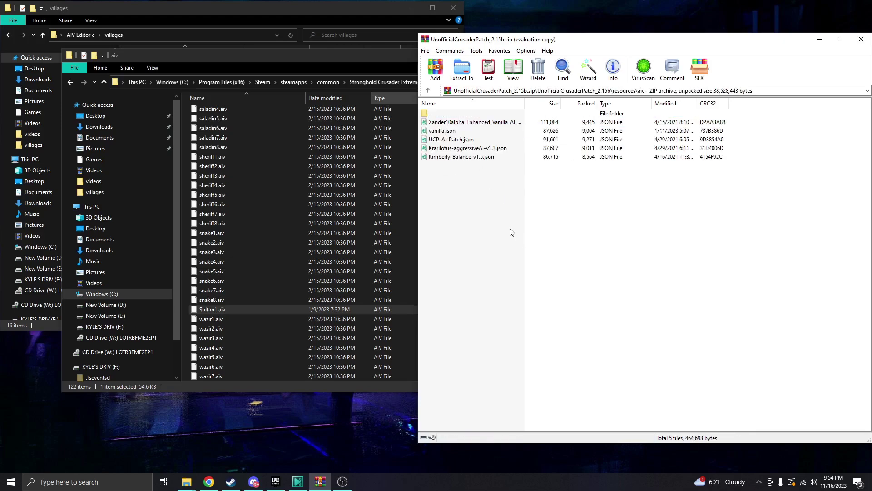
Open vanilla.json from the archive in Atom and close the Welcome and Telemetry Consent pages
left_click(457, 132)
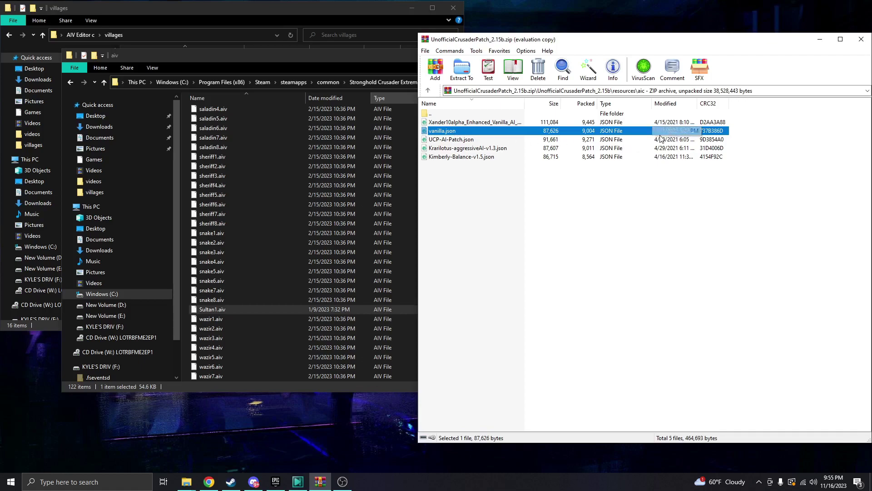
double_click(445, 132)
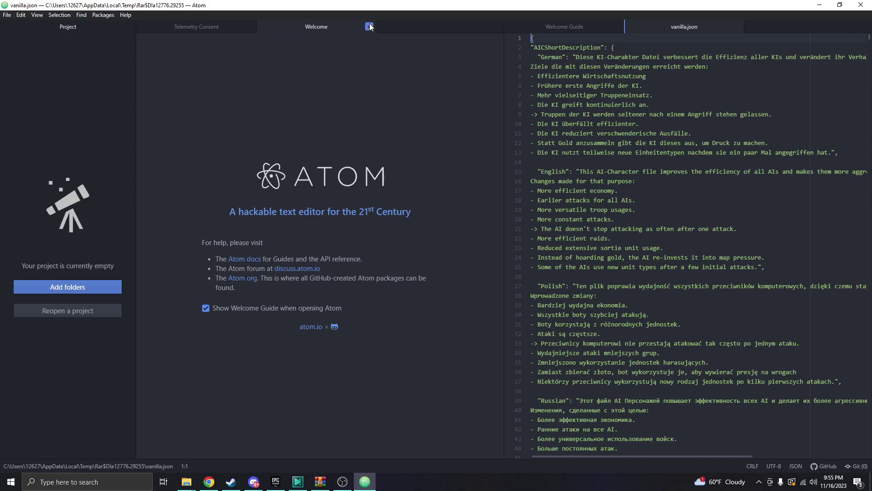
left_click(369, 27)
left_click(250, 27)
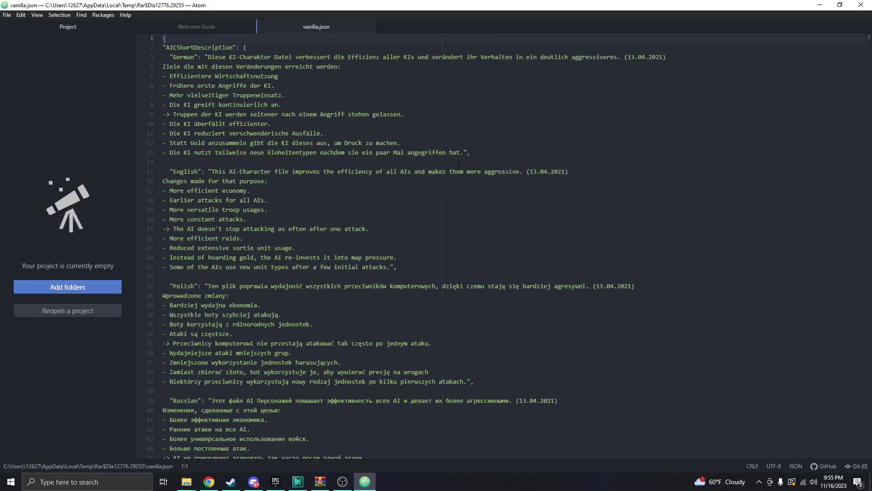
Examine the descriptions and the Rat's personality settings in the AICharacters section of vanilla.json
scroll(471, 262, "down", 15)
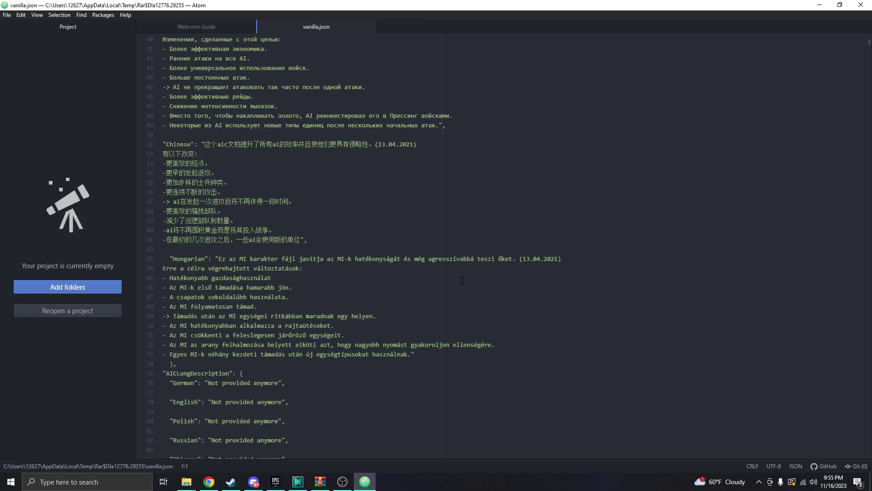
scroll(462, 281, "down", 20)
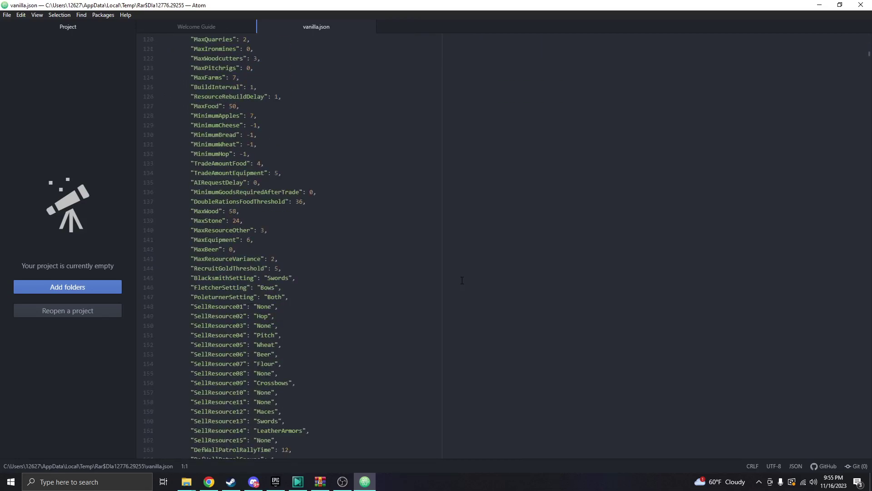
scroll(462, 280, "up", 15)
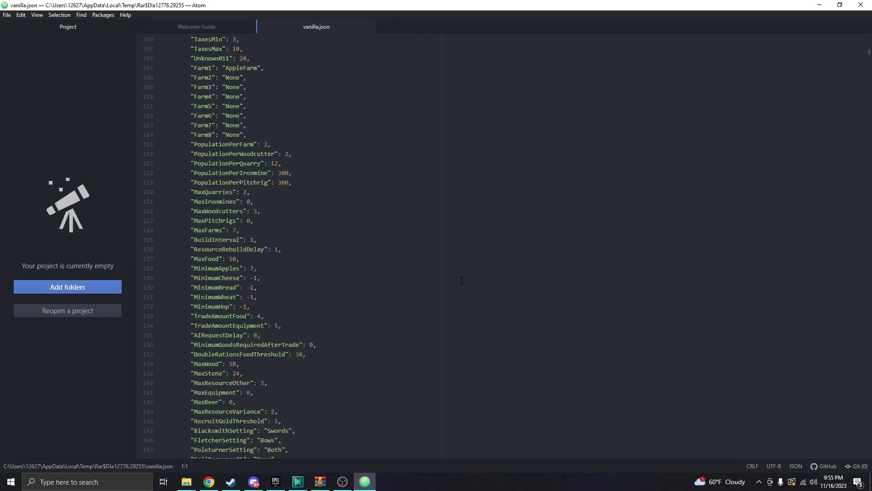
scroll(462, 280, "up", 4)
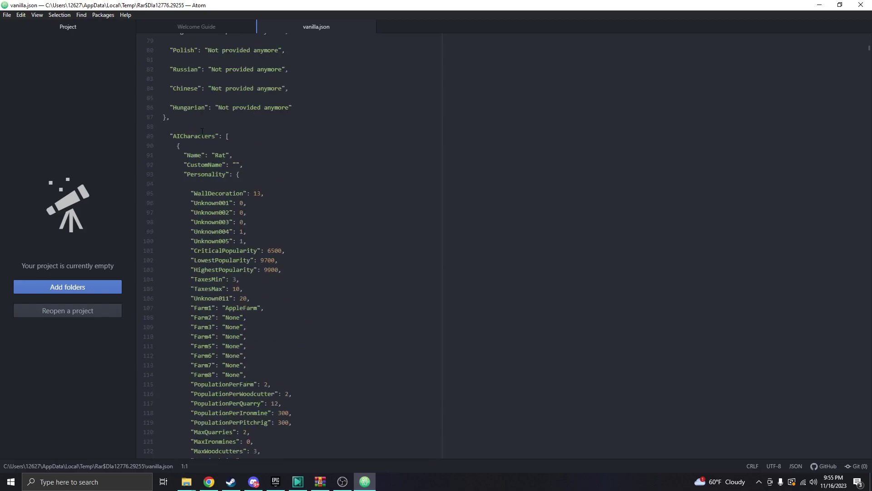
left_click_drag(202, 146, 240, 175)
left_click(295, 194)
scroll(342, 232, "up", 1)
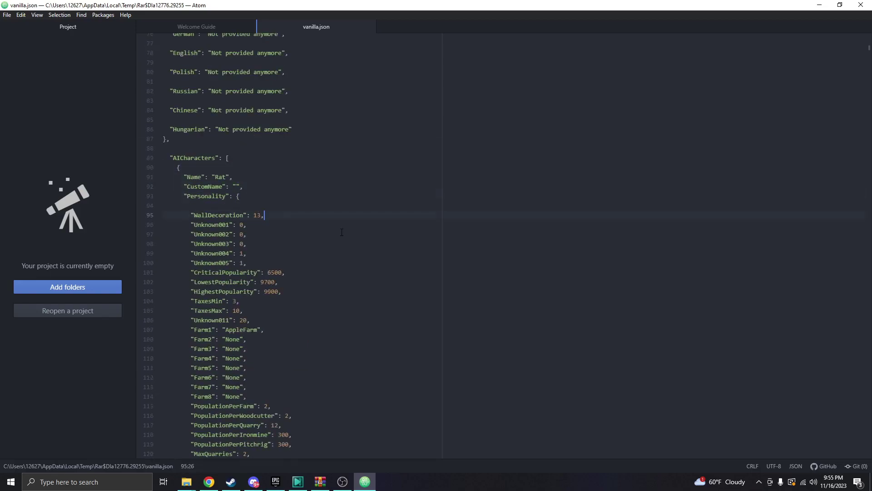
scroll(341, 232, "up", 7)
scroll(341, 233, "down", 7)
Search vanilla.json for "Sultan" and go to that character's personality settings
key("ctrl+f")
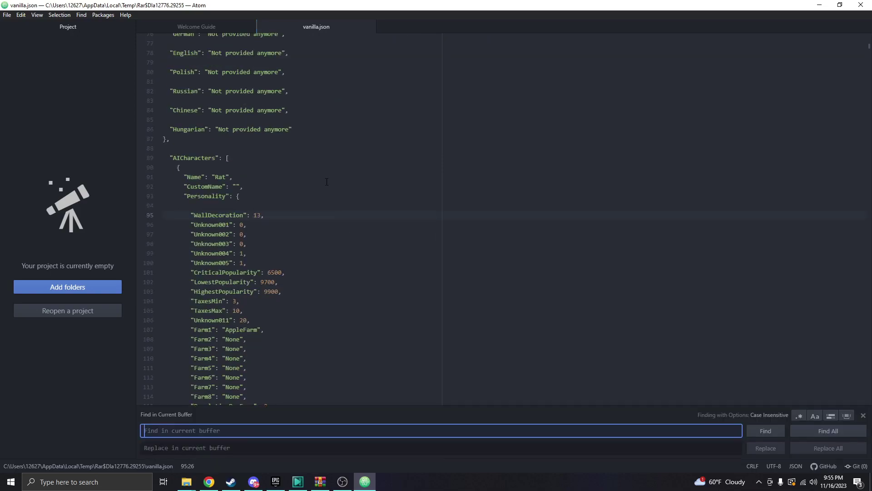
type("Sultan")
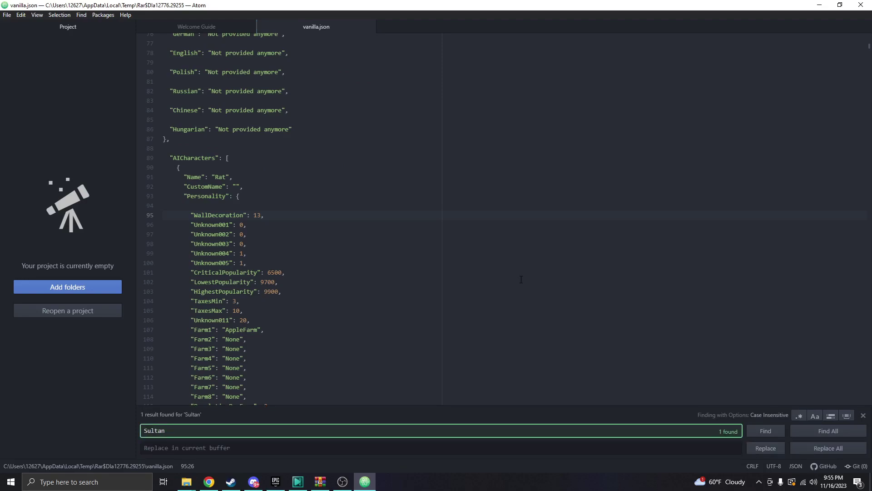
left_click(758, 437)
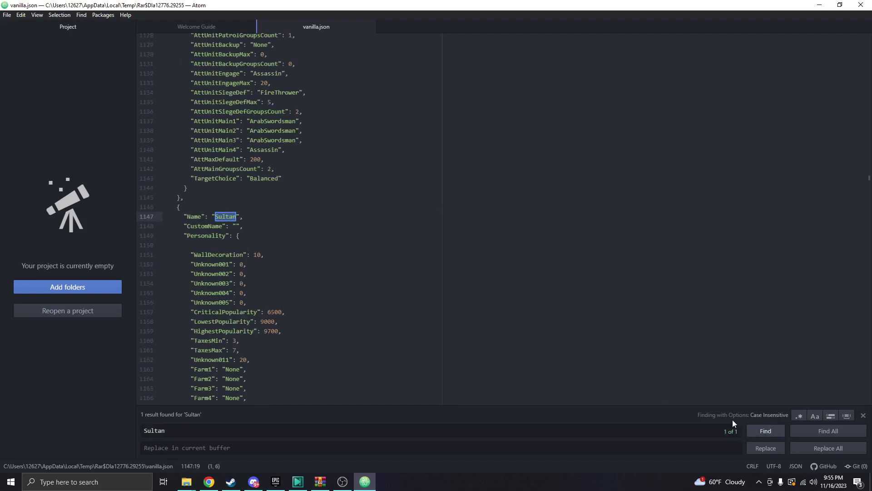
scroll(289, 330, "down", 1)
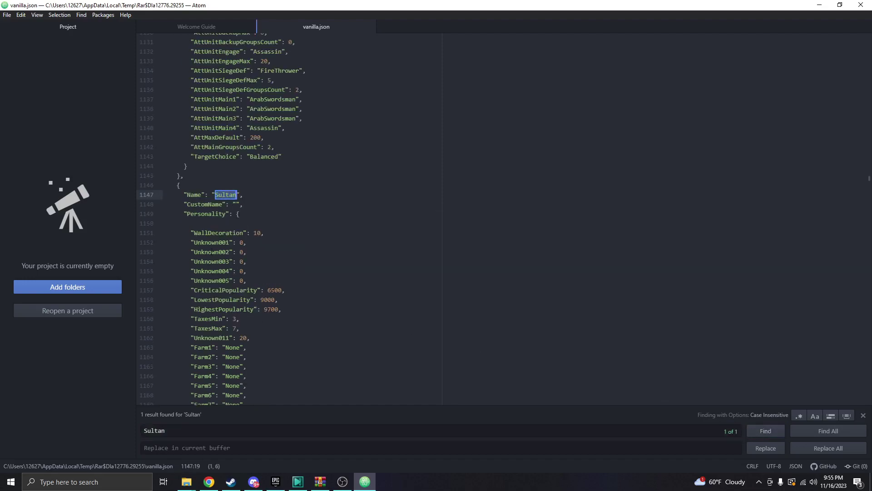
Examine the Sultan's popularity, tax and farm settings, plus the quarry limit and resource rebuild delay, in vanilla.json
scroll(232, 298, "down", 3)
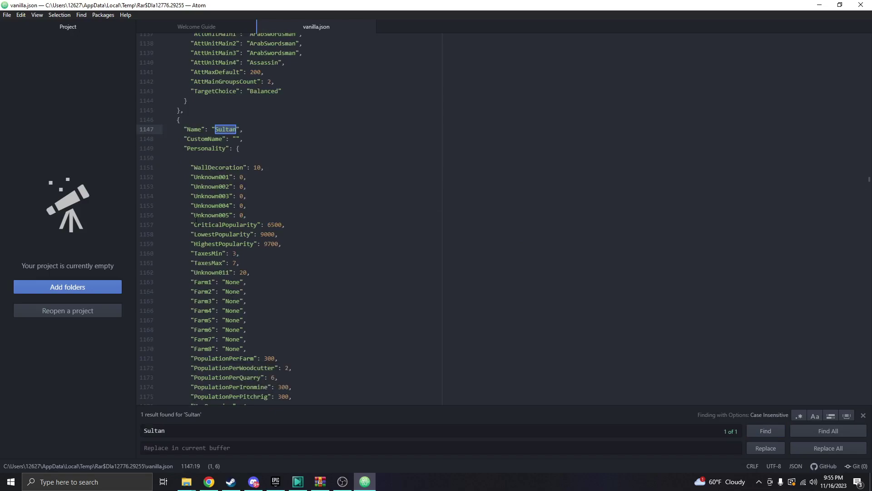
left_click_drag(187, 272, 168, 286)
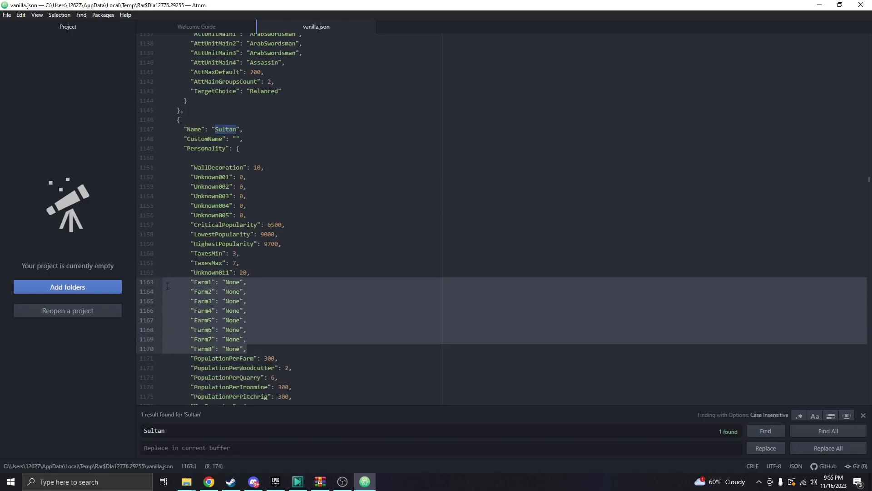
left_click(269, 281)
left_click_drag(241, 264, 172, 253)
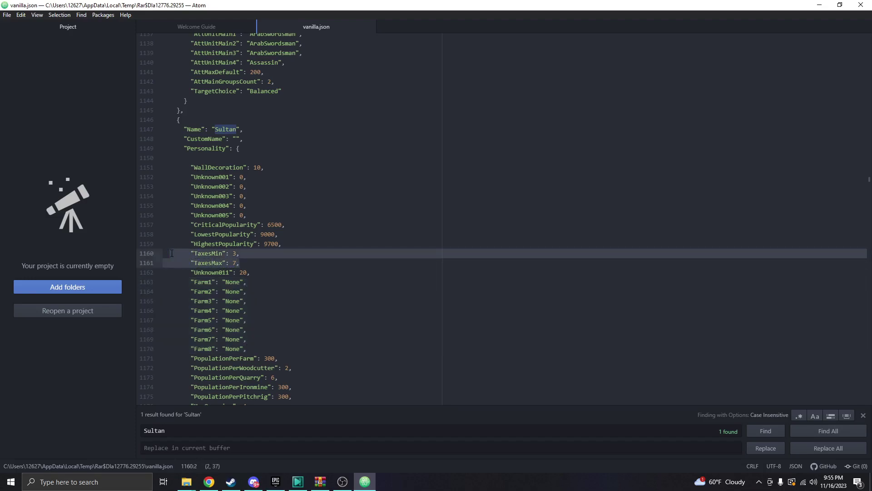
left_click_drag(294, 244, 212, 244)
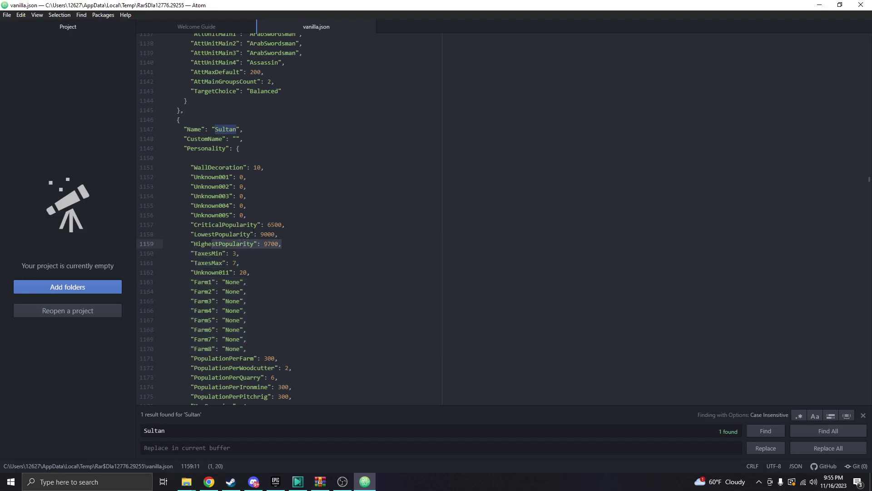
scroll(258, 245, "down", 5)
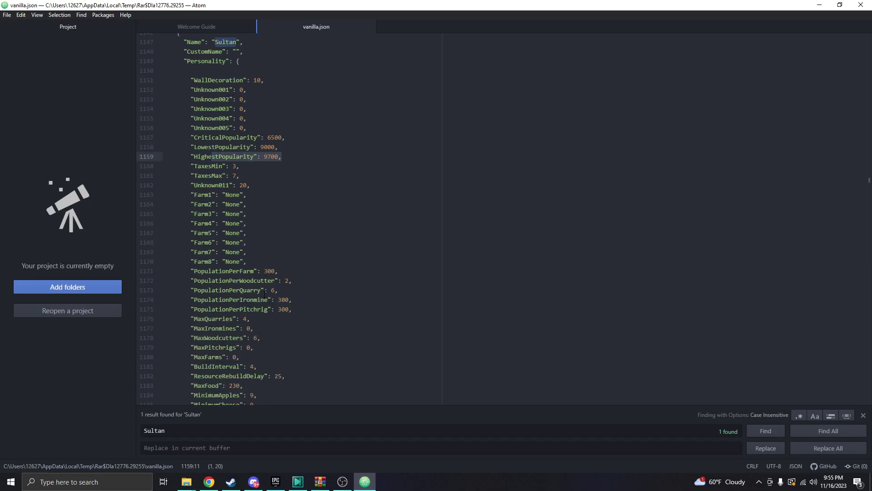
left_click(263, 321)
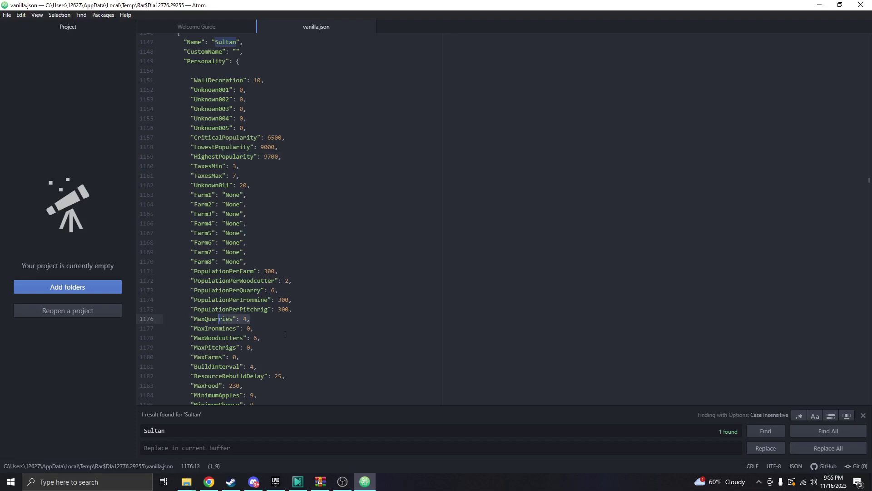
scroll(263, 321, "down", 3)
left_click(277, 332)
left_click_drag(278, 332, 208, 332)
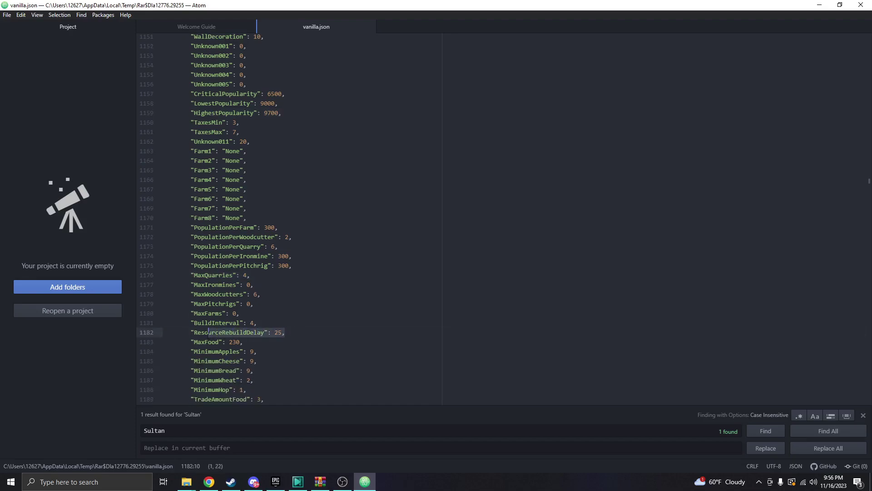
left_click(274, 352)
scroll(274, 353, "down", 1)
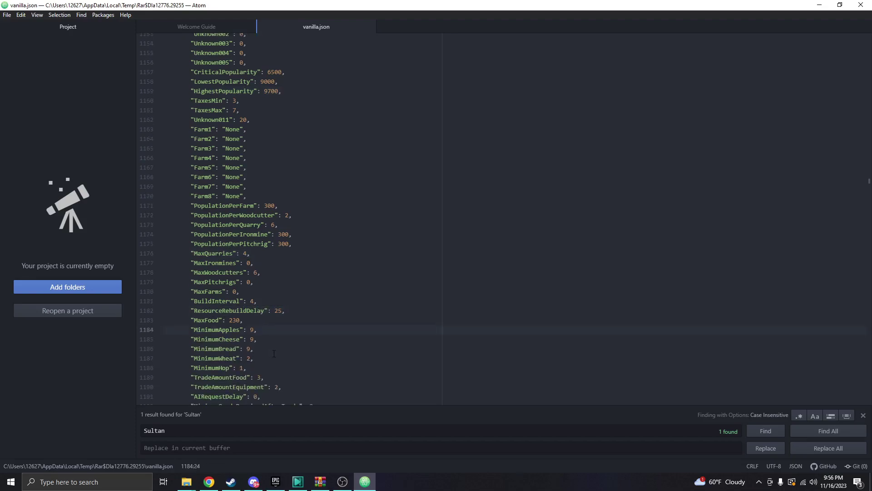
Examine the Sultan's food, trade and stock limits, the blacksmith, fletcher and poleturner settings, and the SellResource entries
scroll(267, 350, "down", 7)
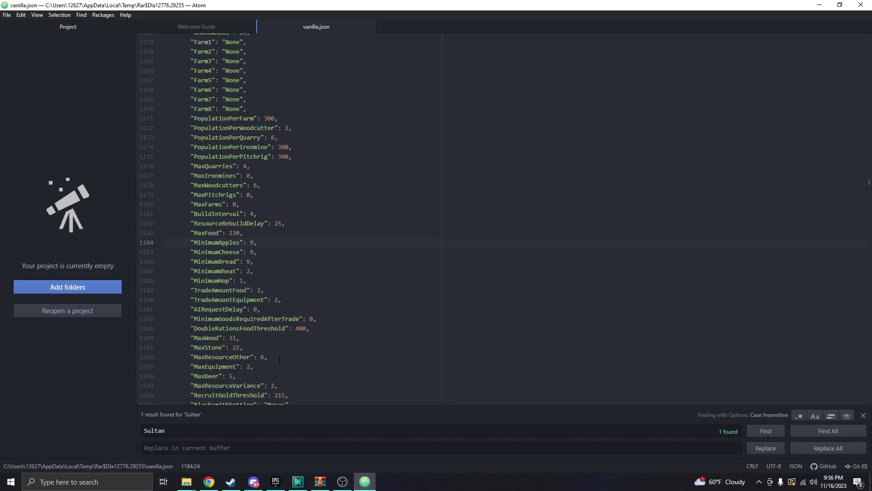
scroll(279, 362, "down", 6)
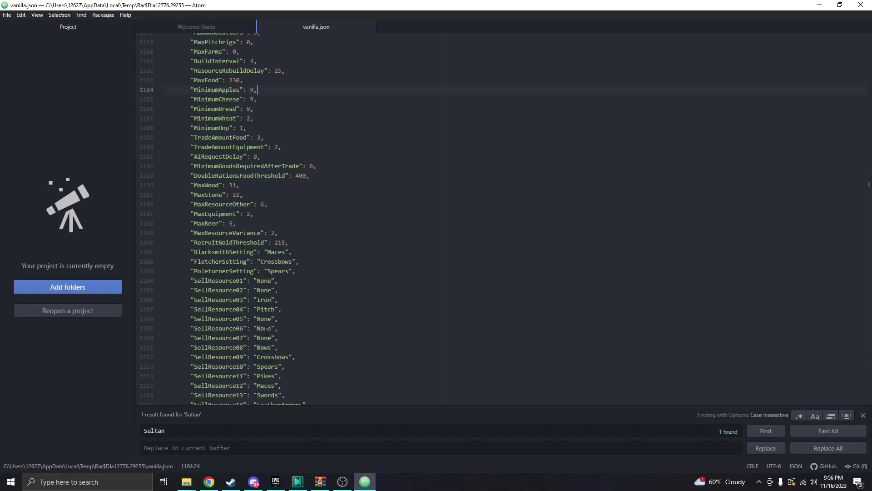
left_click(281, 328)
left_click_drag(281, 328, 273, 284)
left_click(290, 323)
scroll(289, 357, "down", 2)
left_click_drag(299, 228, 178, 208)
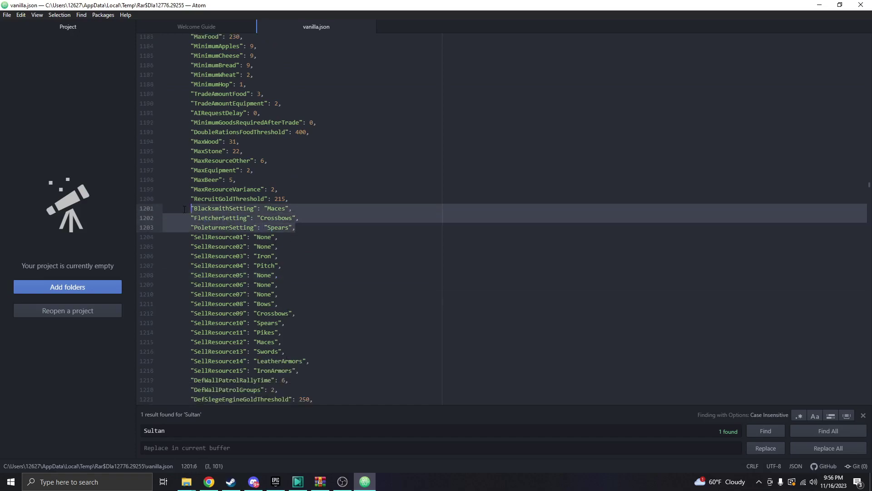
left_click(278, 275)
scroll(279, 275, "down", 2)
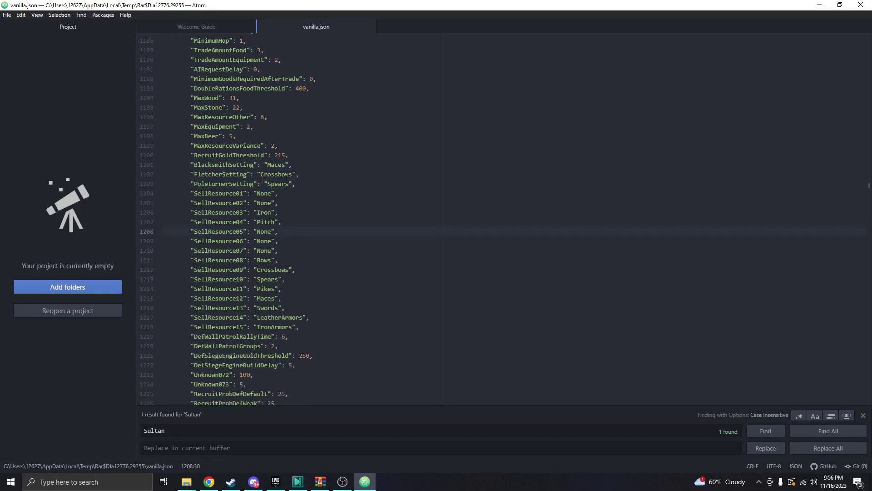
left_click_drag(296, 184, 172, 165)
left_click(282, 260)
scroll(308, 334, "down", 1)
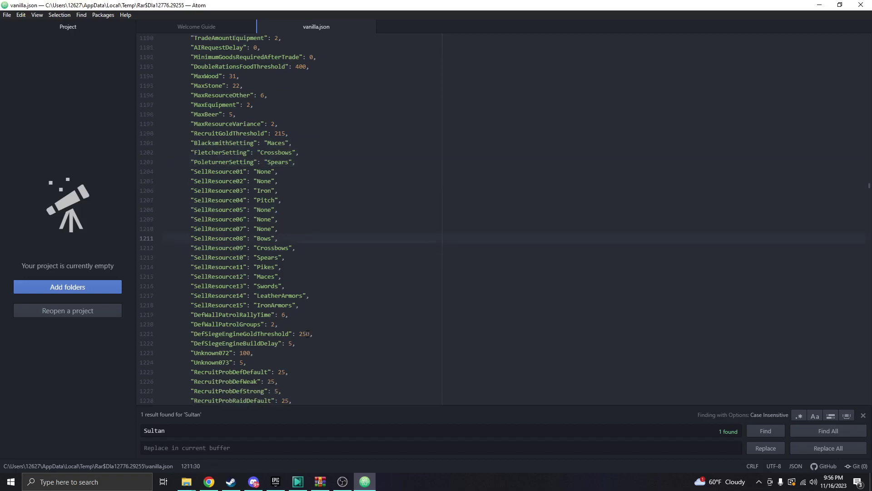
Examine the Sultan's recruitment probabilities, ranged and melee sortie units, and defensive digging unit settings
scroll(308, 334, "down", 4)
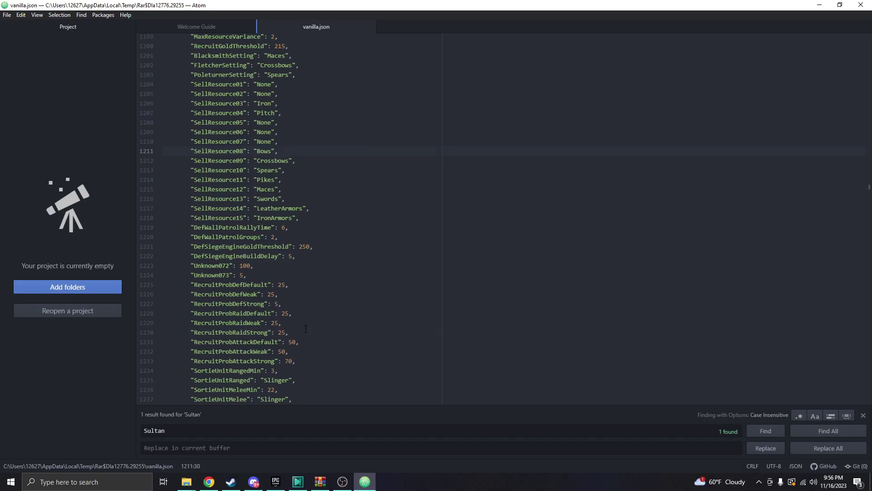
left_click_drag(306, 329, 268, 295)
left_click(264, 313)
scroll(265, 314, "down", 2)
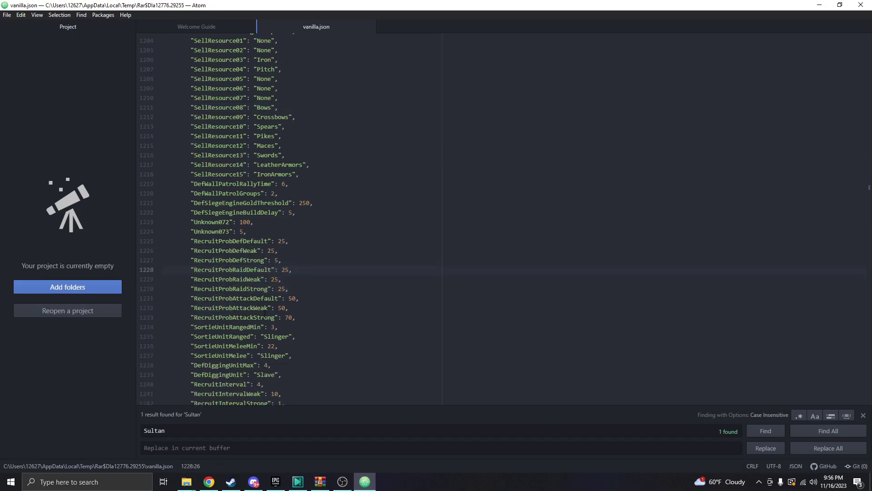
scroll(264, 314, "down", 1)
left_click_drag(300, 339, 211, 313)
left_click(291, 334)
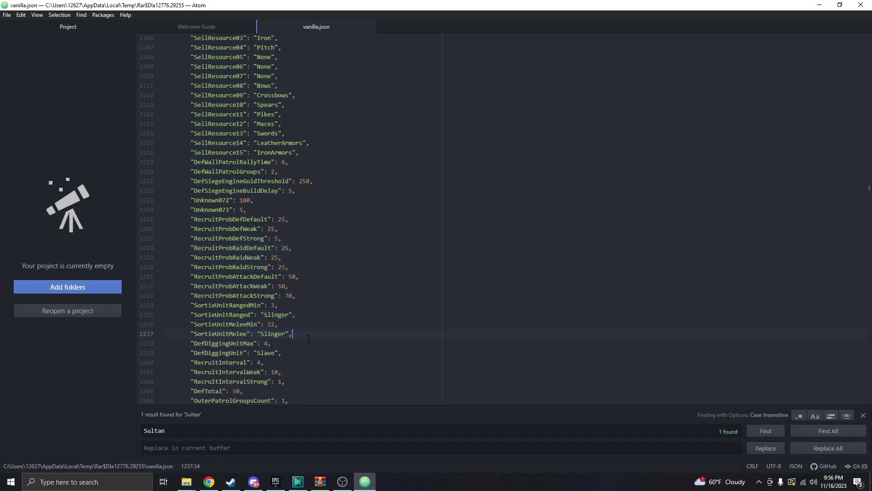
left_click_drag(282, 353, 223, 353)
left_click(283, 353)
scroll(264, 349, "down", 4)
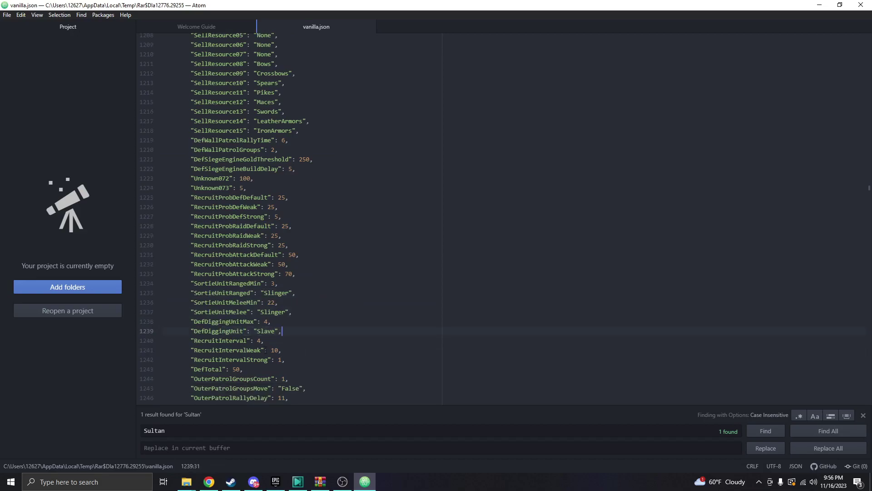
scroll(263, 349, "down", 2)
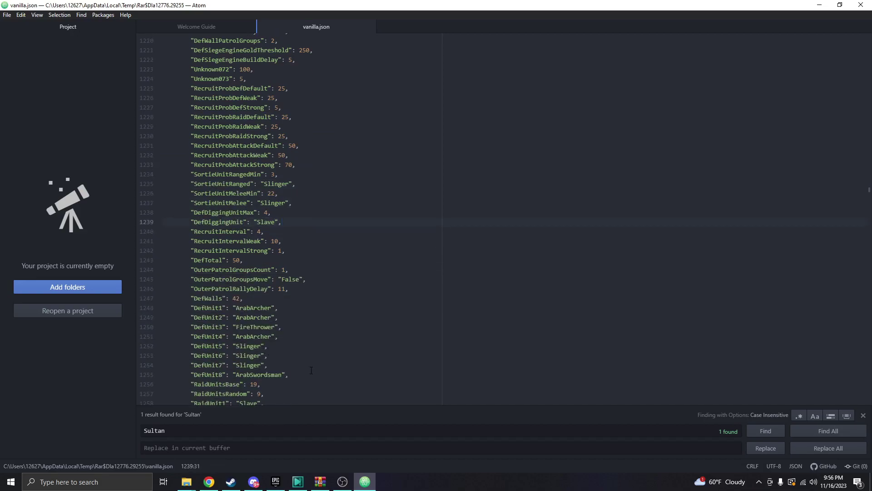
Examine the Sultan's DefUnit and RaidUnit lists, followed by the harassing siege engine, siege engine and attack force settings
left_click_drag(311, 370, 184, 307)
left_click(270, 330)
scroll(270, 331, "down", 2)
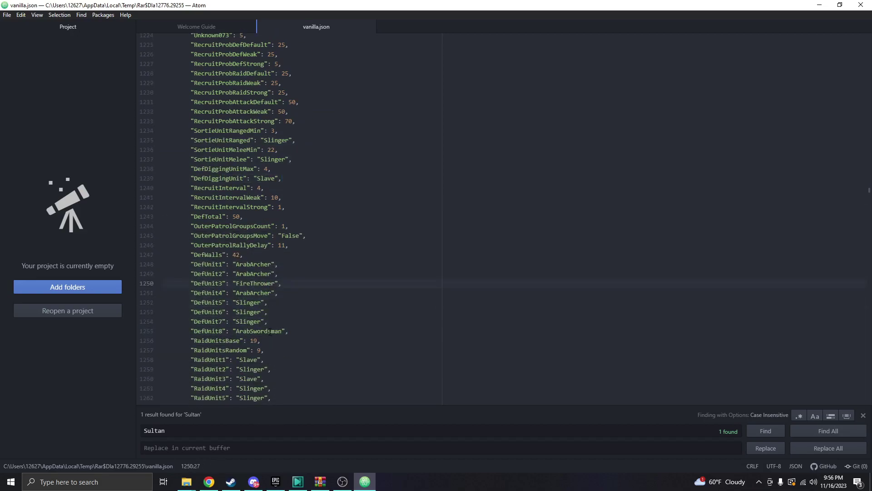
scroll(271, 331, "down", 2)
left_click_drag(281, 380, 165, 317)
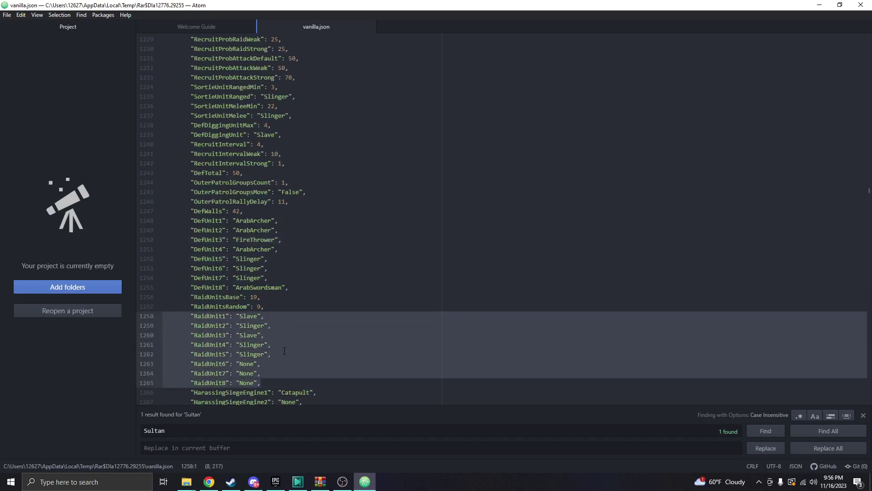
left_click(289, 354)
scroll(289, 353, "down", 6)
scroll(289, 353, "down", 5)
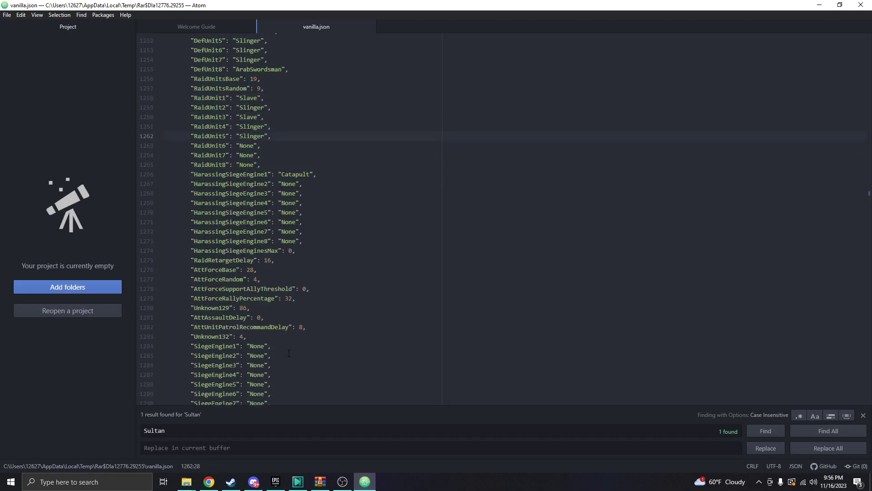
left_click(286, 366)
left_click_drag(286, 366, 182, 301)
left_click(264, 289)
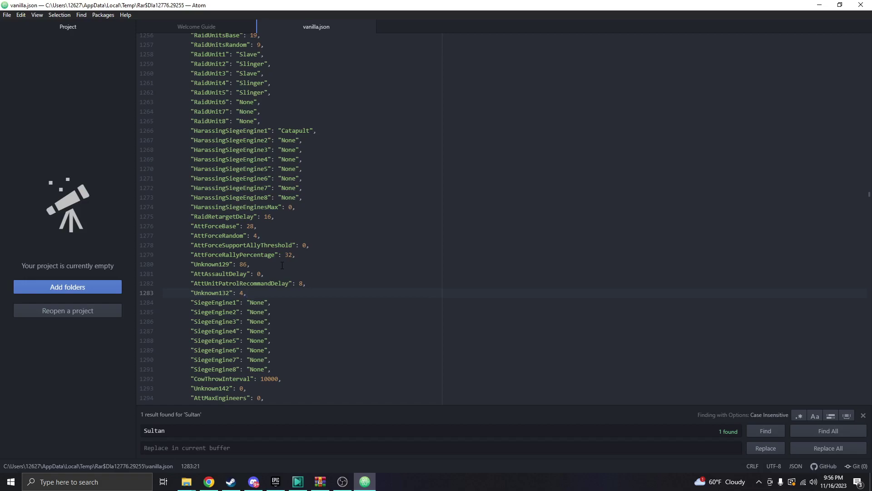
scroll(318, 310, "down", 3)
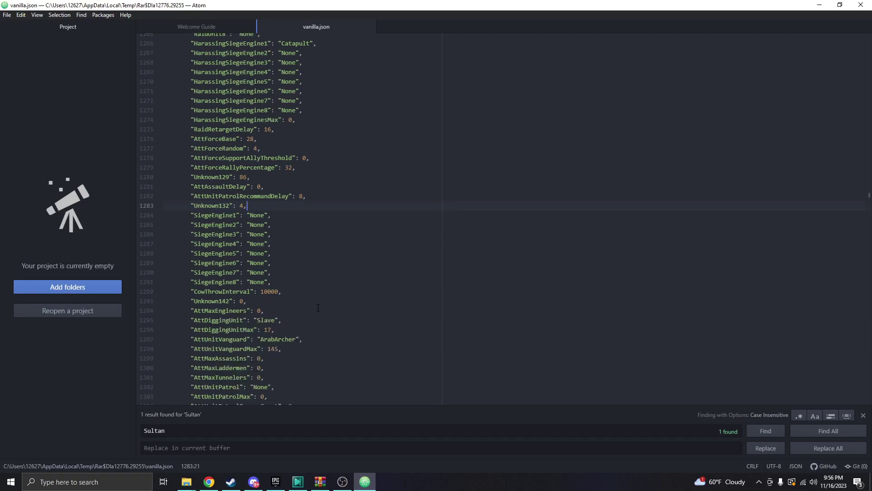
Find the "Sultan" entry again and review its settings and the end of the preceding character's section
left_click(766, 431)
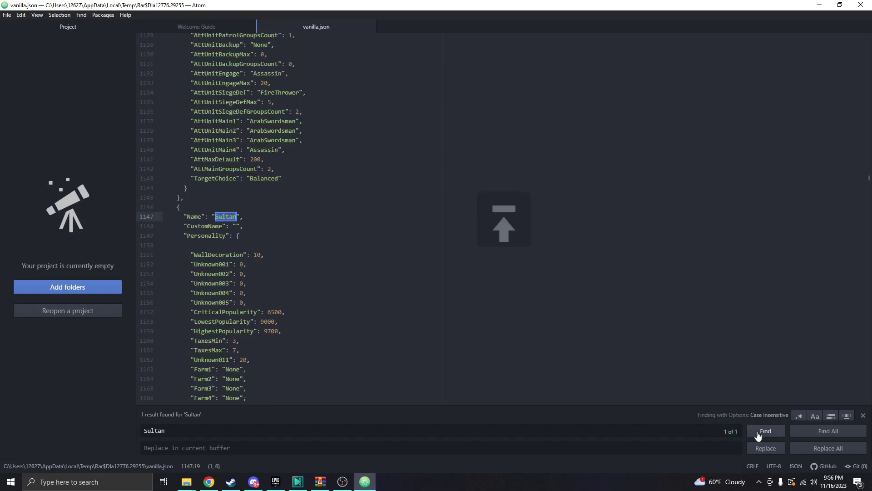
left_click(808, 435)
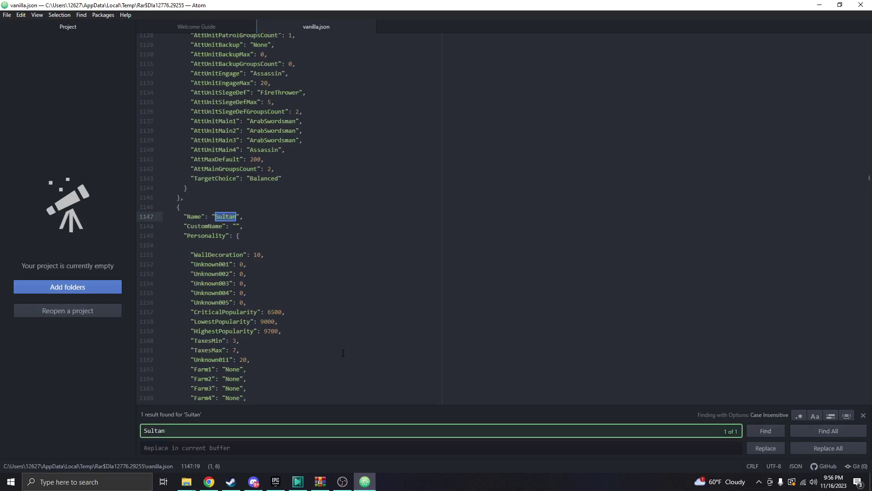
scroll(343, 353, "down", 15)
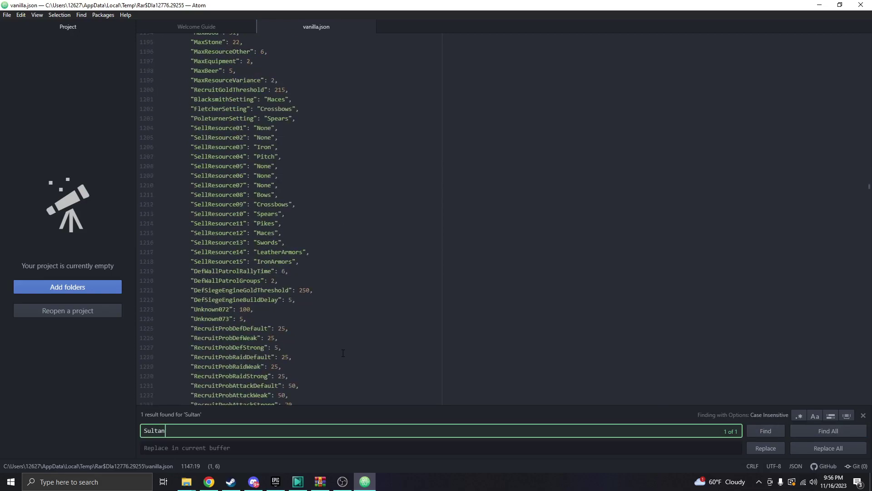
scroll(343, 353, "down", 5)
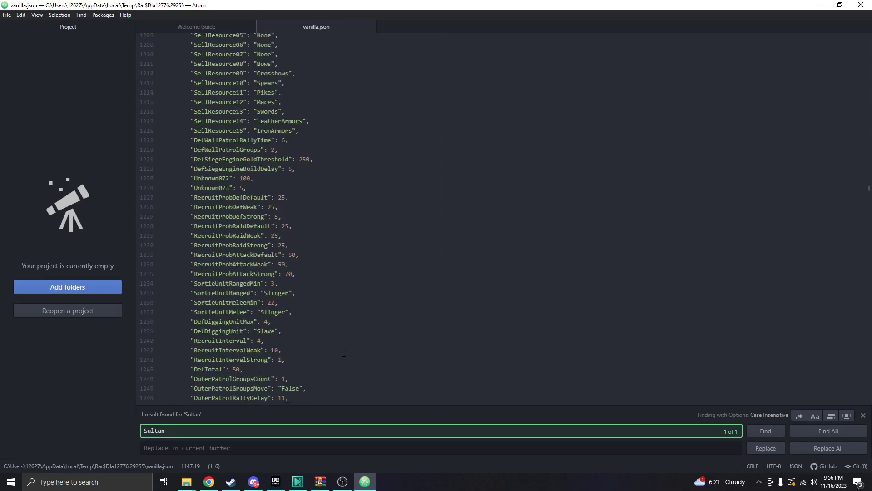
scroll(344, 353, "up", 5)
left_click(765, 431)
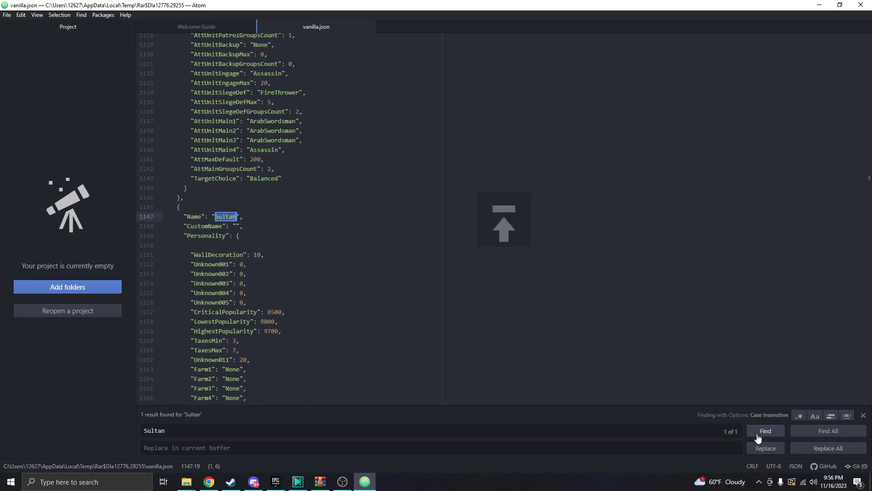
scroll(502, 224, "up", 8)
scroll(228, 299, "up", 6)
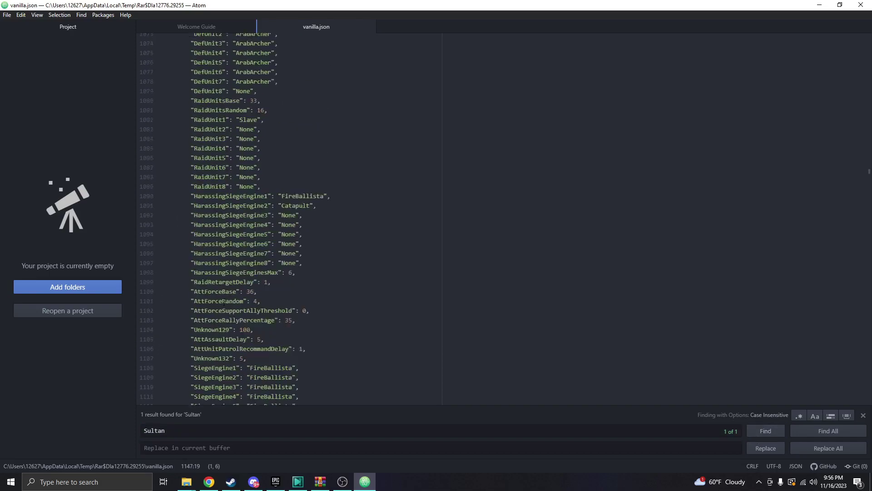
scroll(228, 300, "down", 12)
scroll(228, 300, "down", 5)
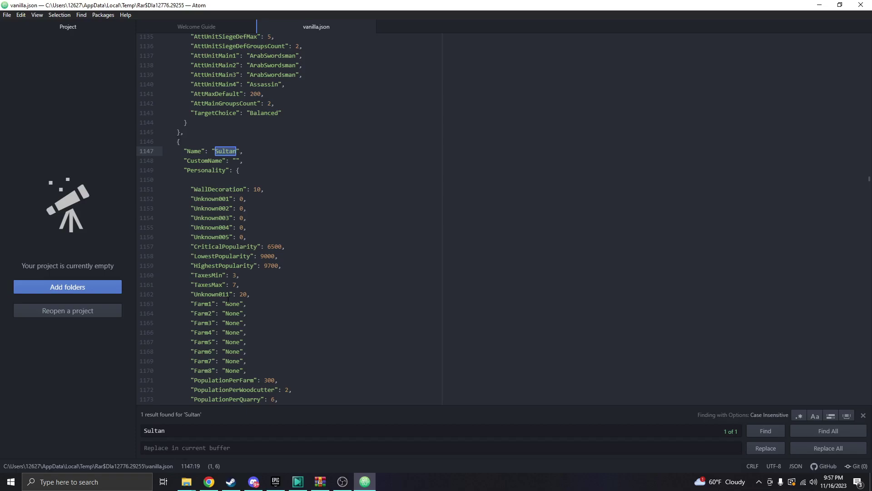
Replace vanilla.json with Xander10alpha_Enhanced_Vanilla_AI_1.1.json, opened in Atom from the WinRAR archive, and close the Telemetry Consent page
left_click(860, 6)
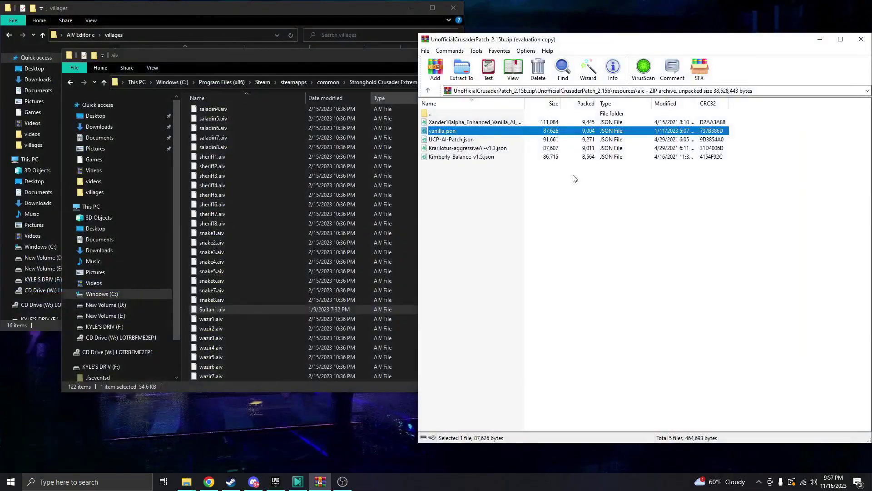
double_click(442, 123)
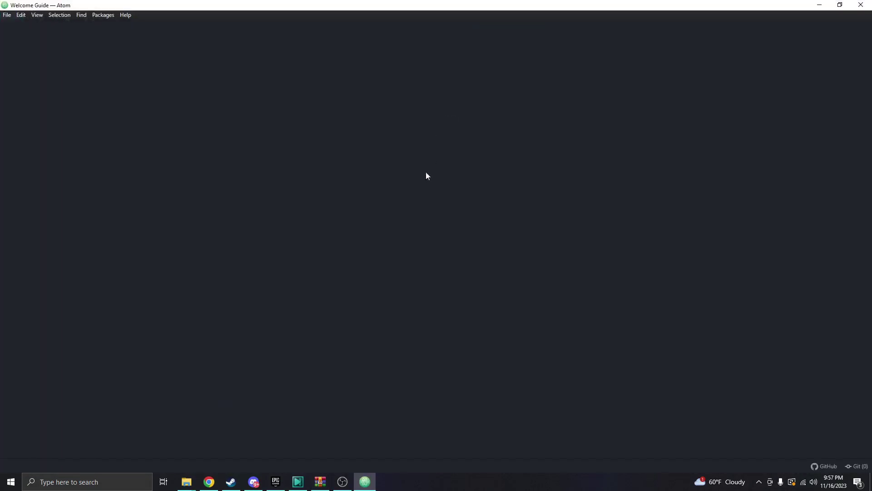
left_click(355, 26)
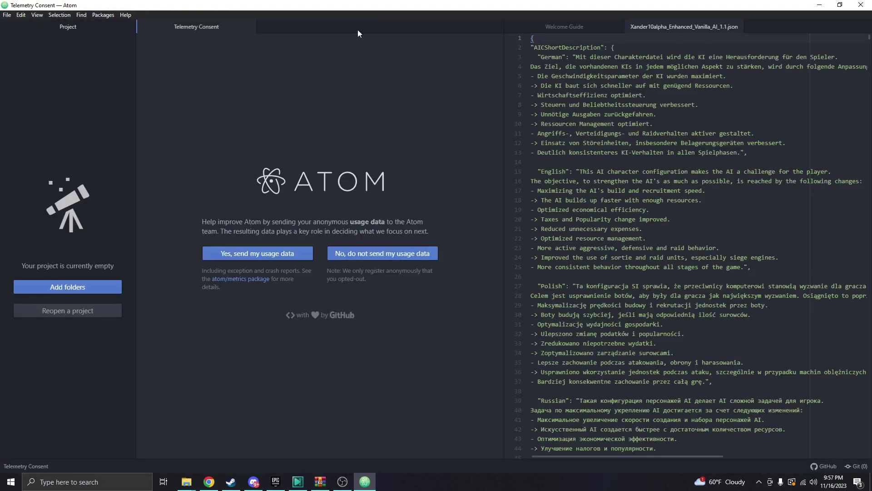
left_click(249, 27)
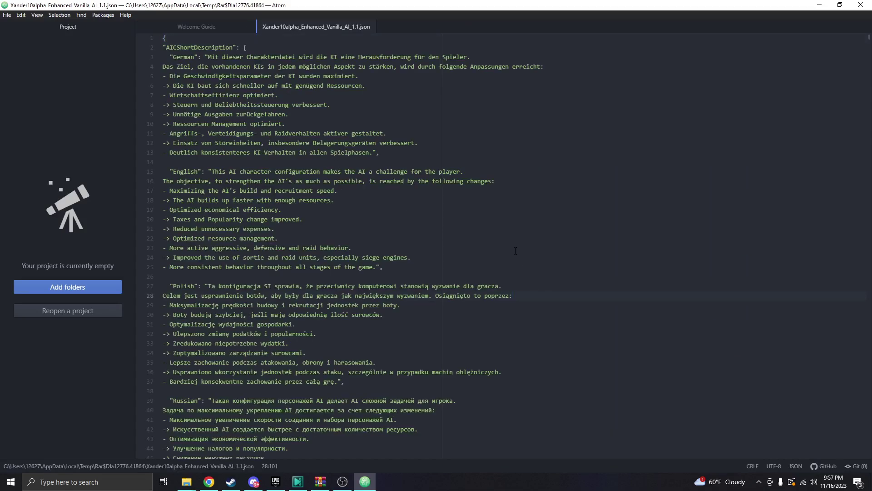
Search the file for "Sultan" and review the first summary of his changes, from Farm through RaidUnit
key("ctrl+f")
type("Su")
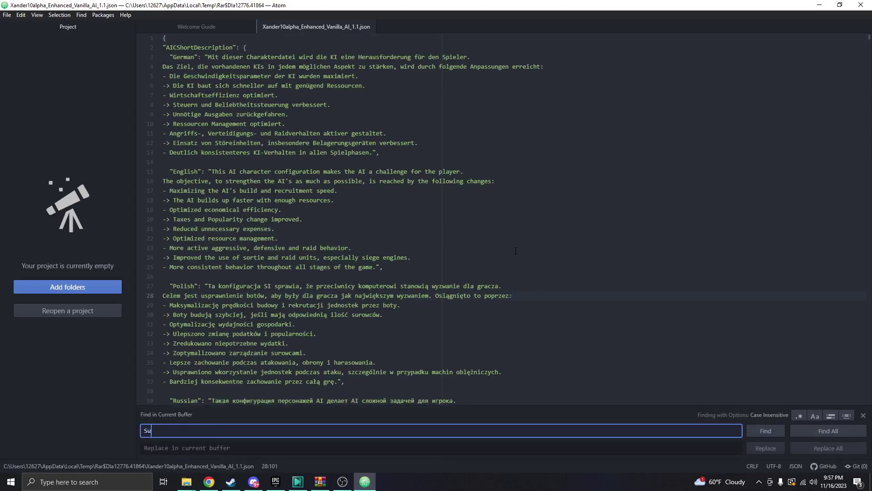
type("ltan")
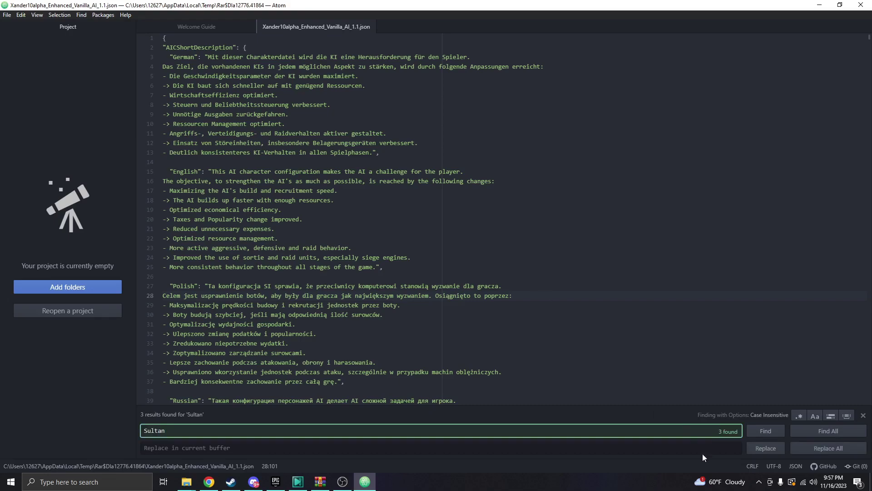
left_click(766, 431)
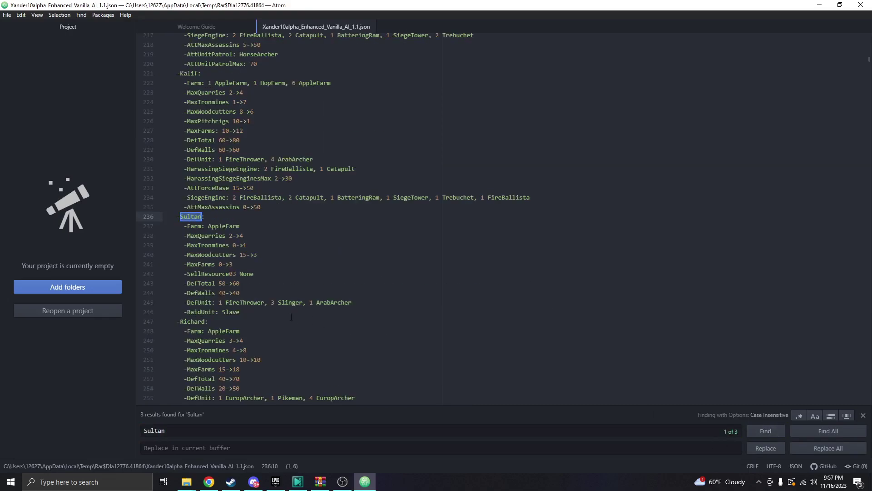
left_click_drag(253, 313, 151, 217)
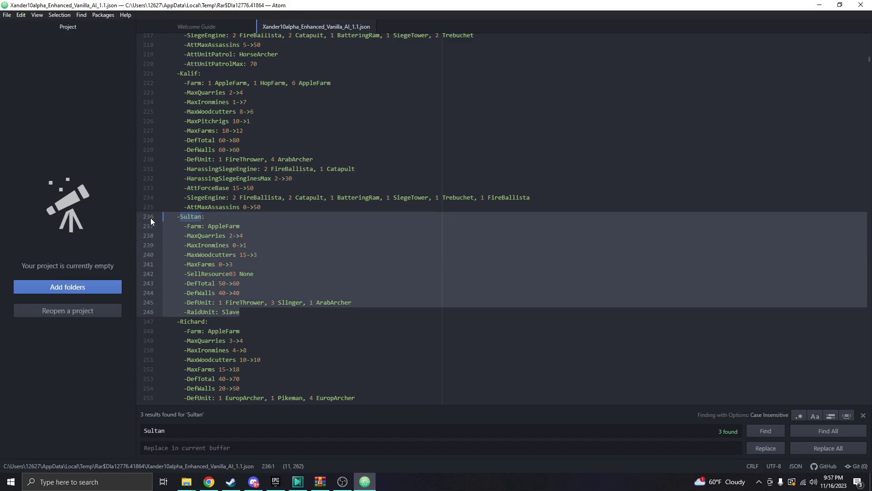
left_click(289, 248)
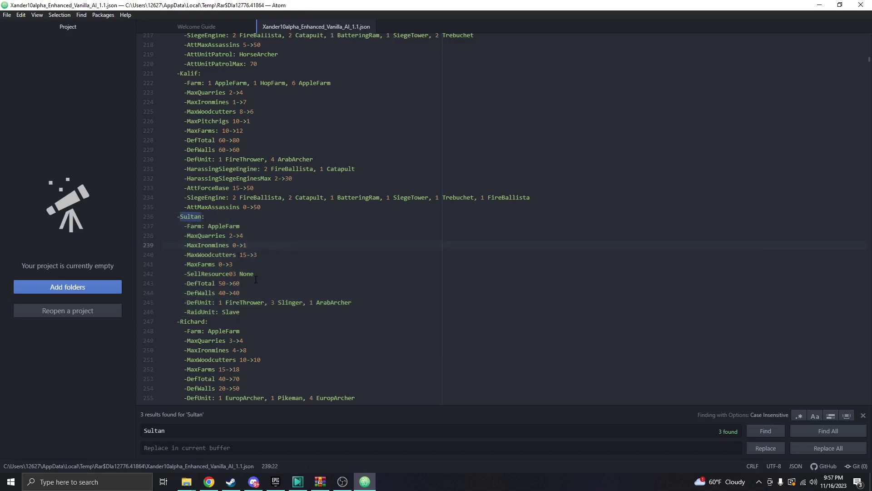
left_click_drag(257, 313, 144, 218)
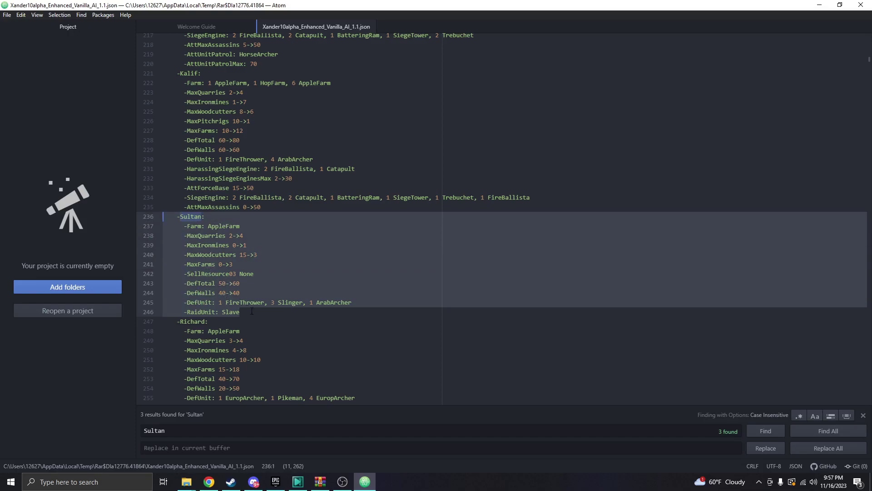
left_click(272, 311)
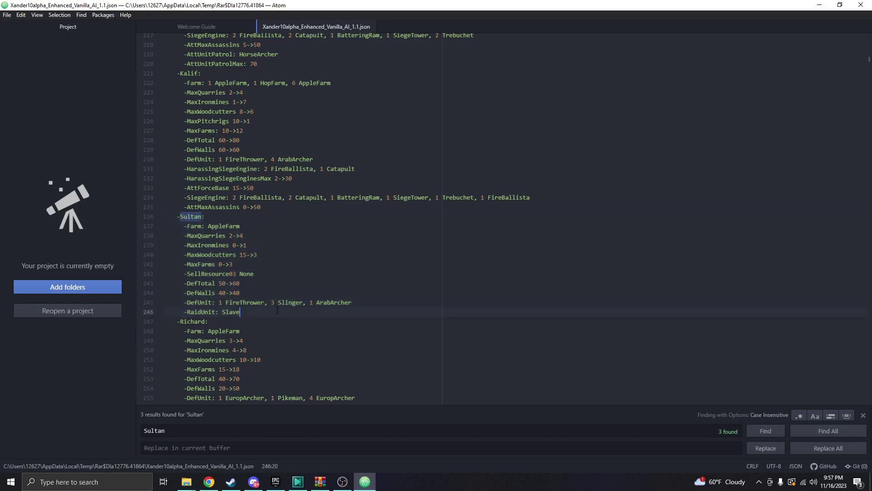
Find the Sultan's full character entry and examine his Personality settings from popularity and farms through resource selling and recruitment
left_click(762, 432)
scroll(309, 372, "down", 5)
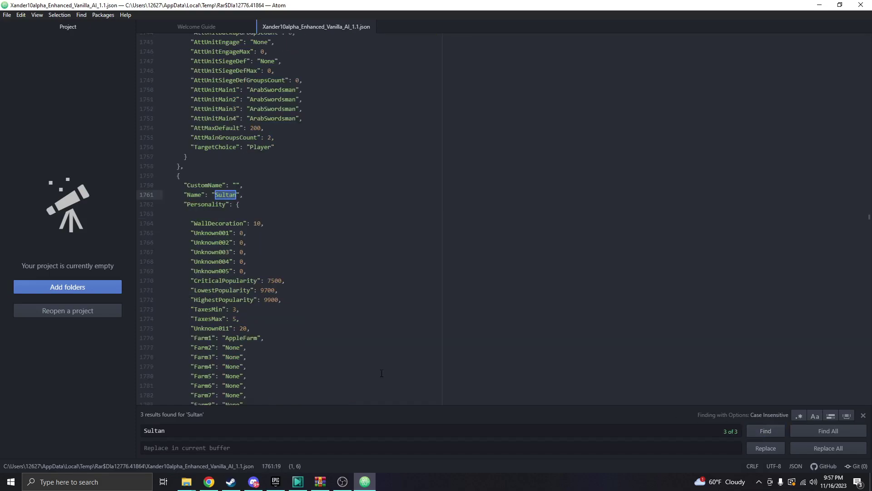
scroll(310, 372, "down", 8)
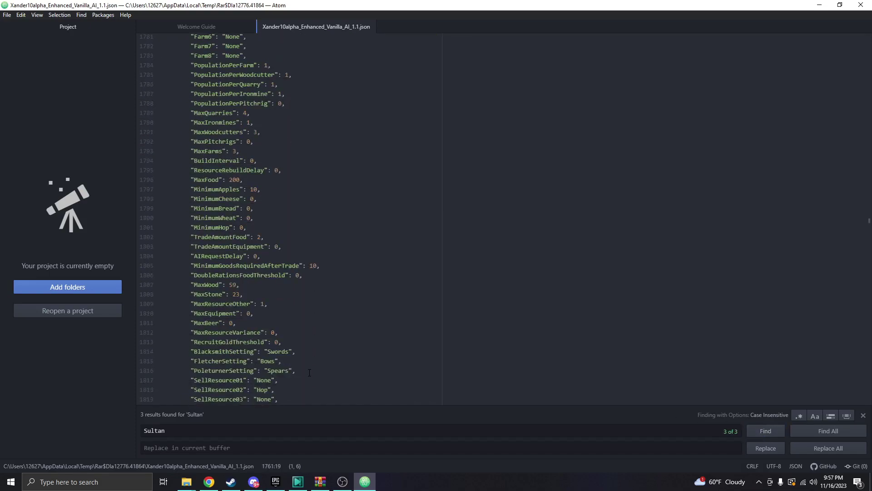
scroll(310, 373, "down", 5)
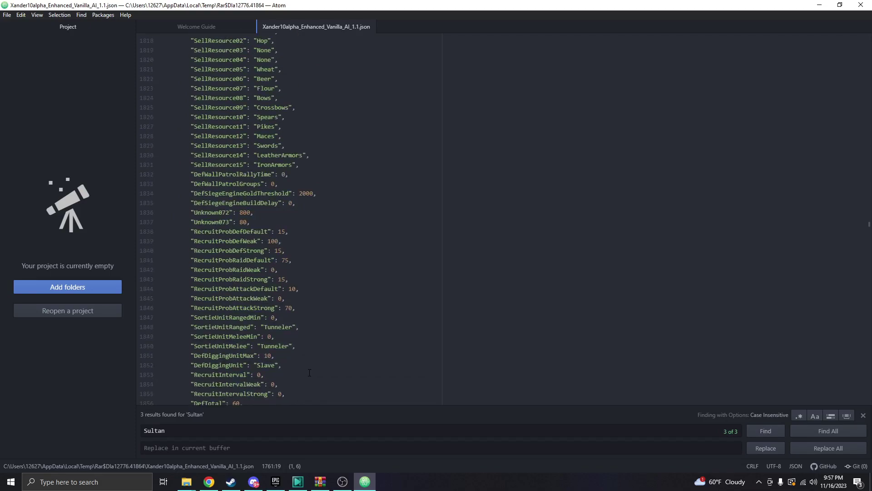
Revisit the Sultan's change summaries in the file's description sections, and close Atom
left_click(762, 432)
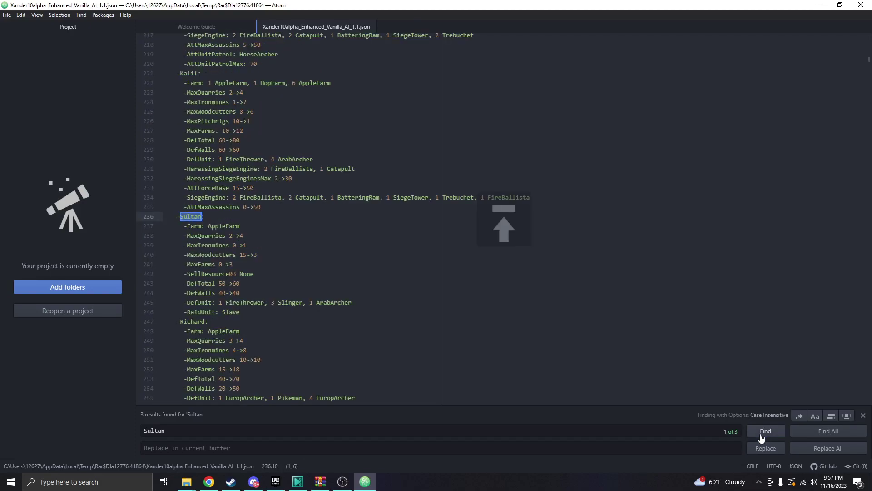
left_click(772, 436)
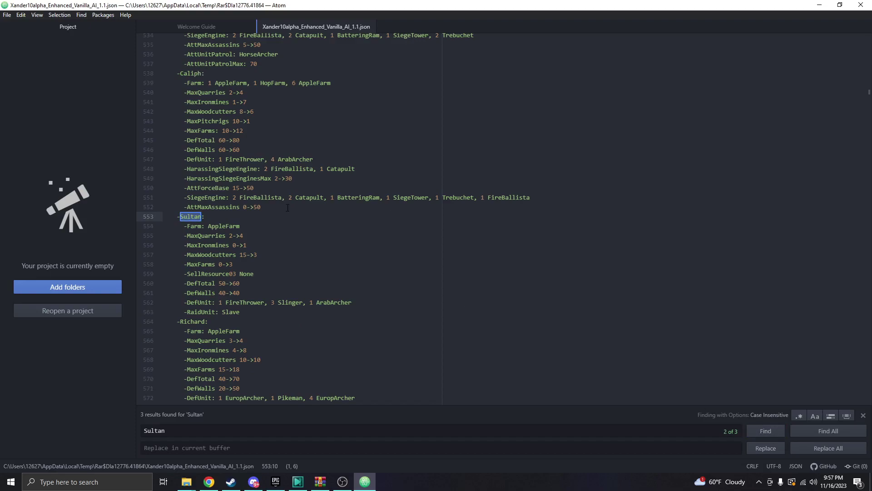
left_click(861, 5)
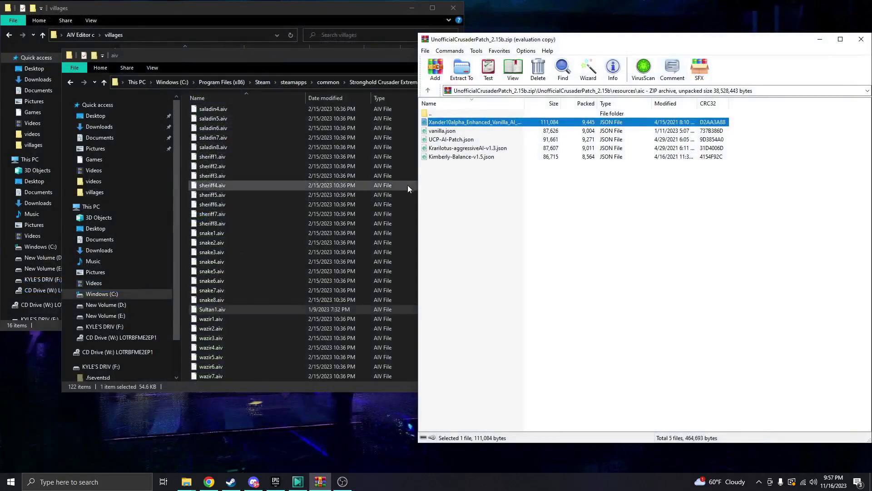
Leave the aic folder in the WinRAR archive and browse the Tatha castle files under resources\aiv
double_click(434, 113)
double_click(434, 113)
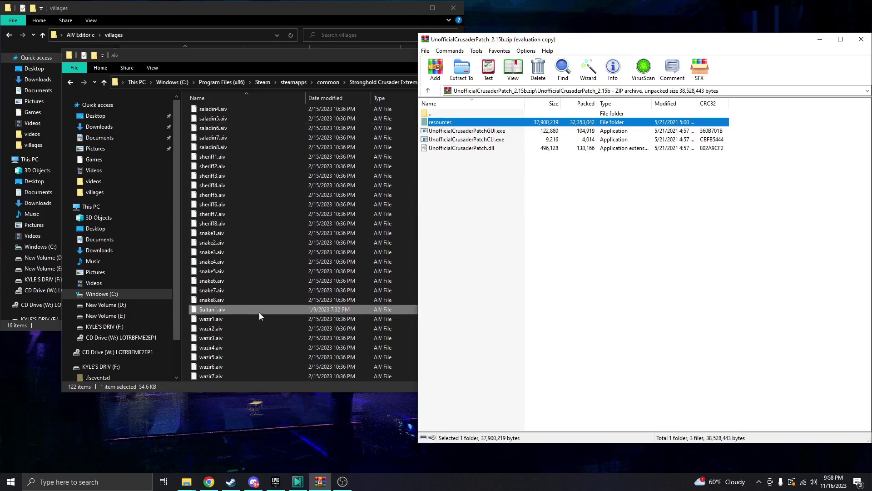
double_click(452, 113)
double_click(435, 122)
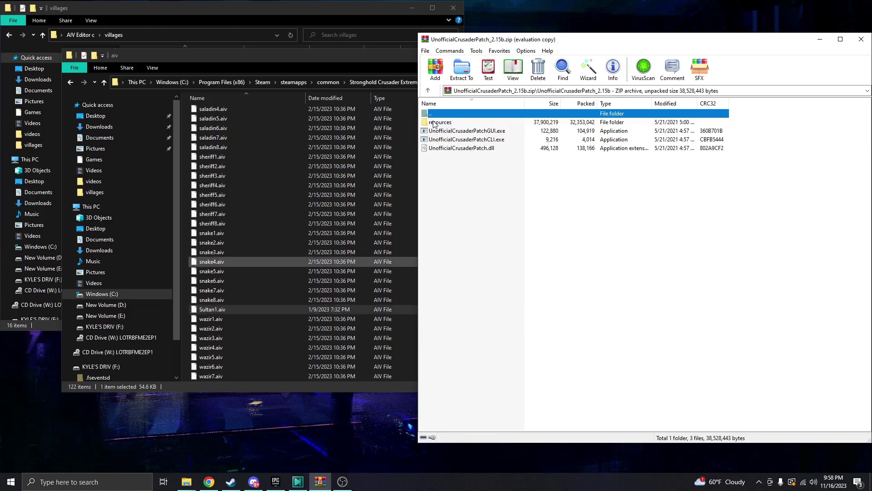
double_click(444, 123)
double_click(441, 140)
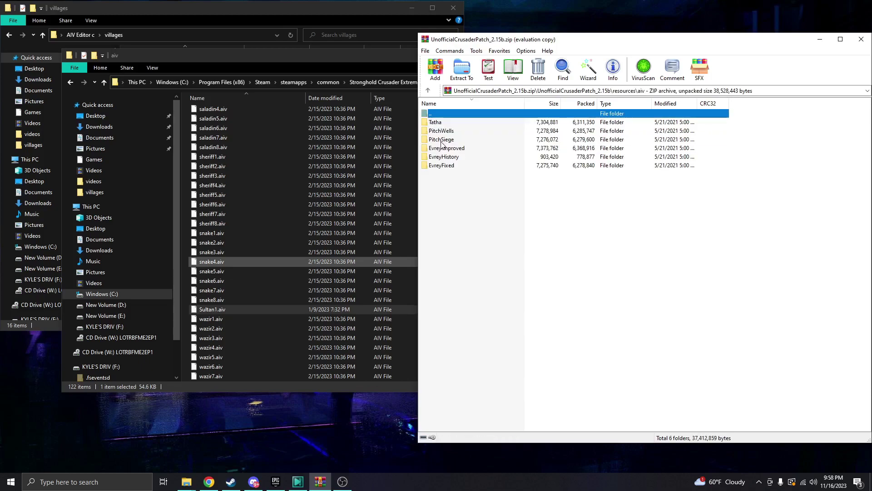
double_click(436, 122)
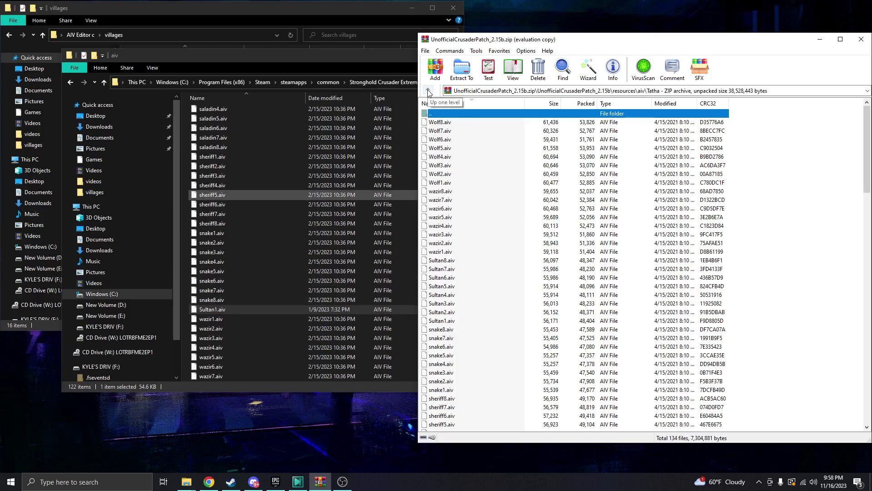
Launch Stronghold Crusader from the Stronghold Crusader Extreme game folder and open the custom deathmatch game setup
left_click(232, 309)
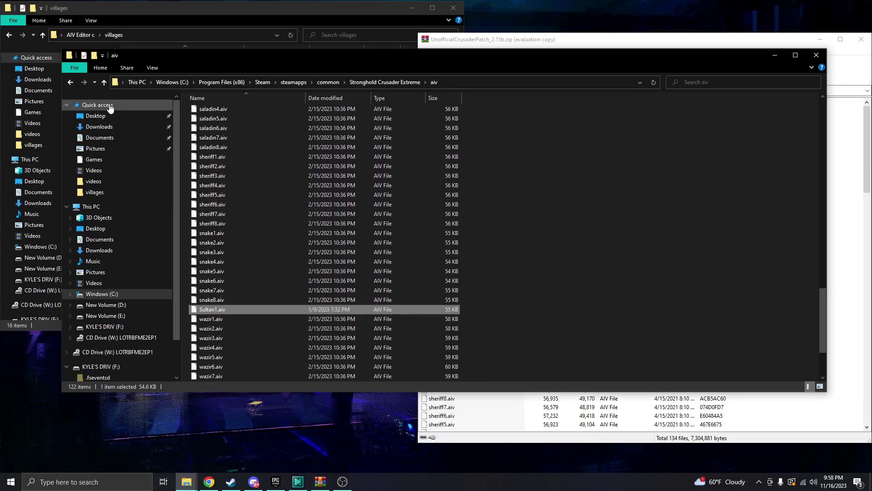
left_click(71, 84)
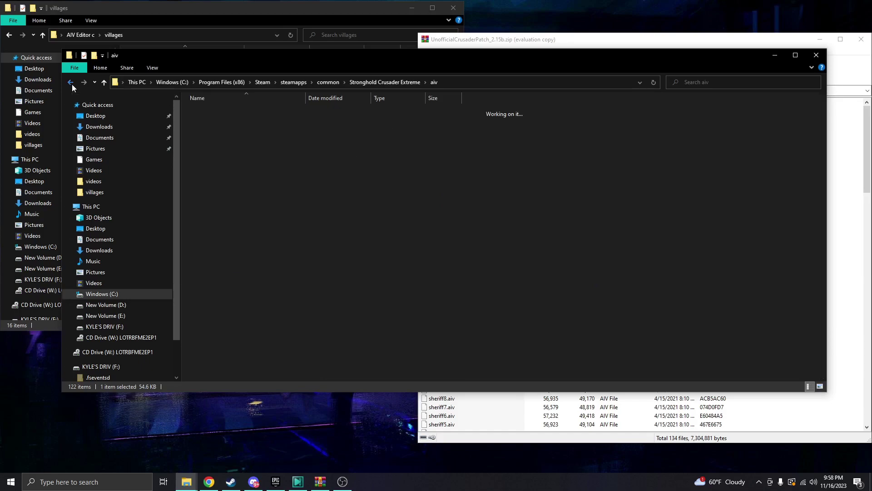
scroll(377, 284, "down", 3)
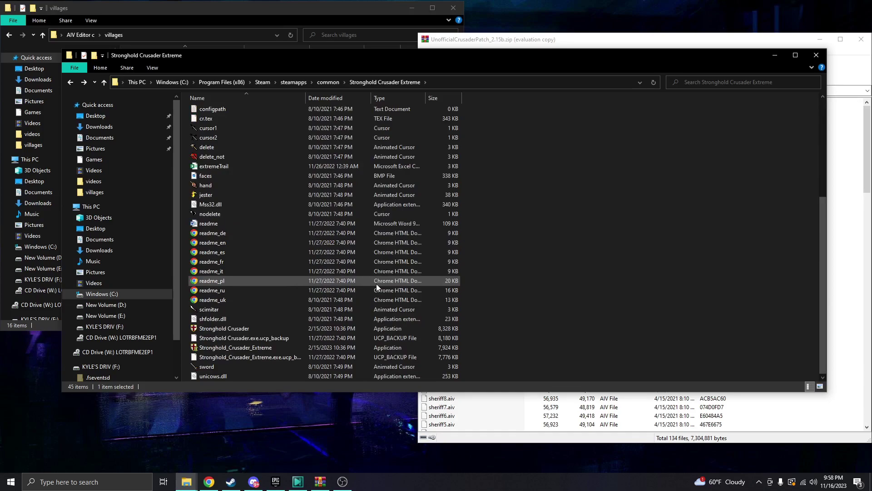
double_click(321, 328)
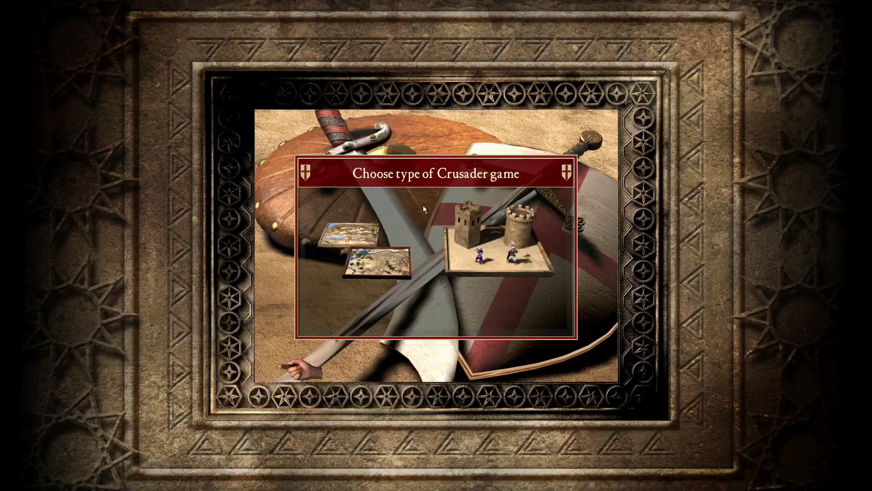
left_click(516, 243)
left_click(382, 246)
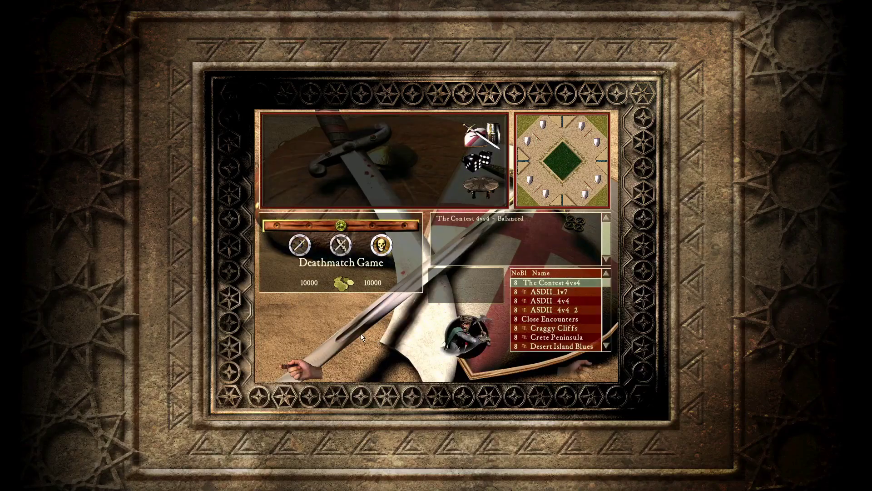
Add the Sultan and the Rat as AI players and start the deathmatch on the Brother's Strife map
left_click(466, 336)
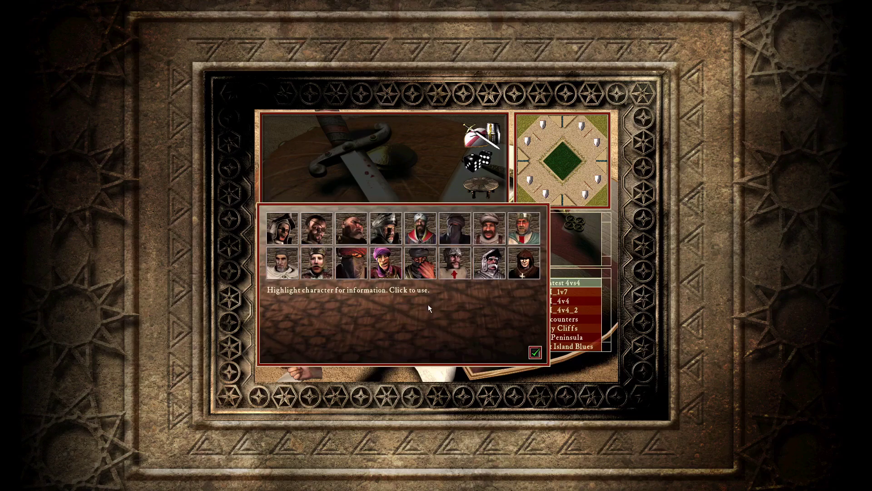
mouse_move(474, 238)
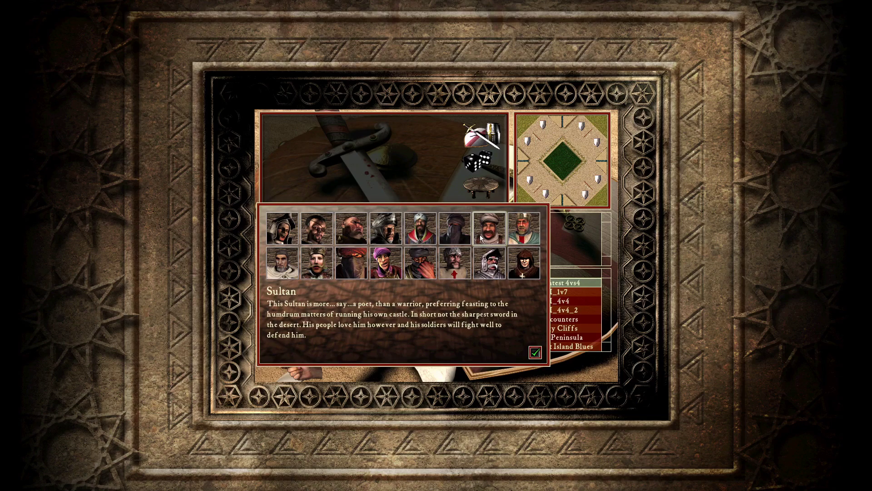
left_click(479, 233)
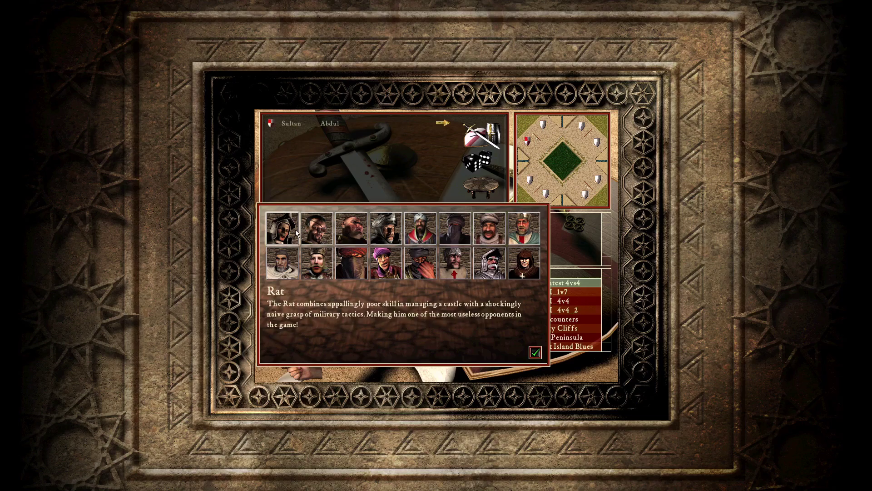
left_click(282, 228)
left_click(541, 354)
scroll(546, 344, "up", 10)
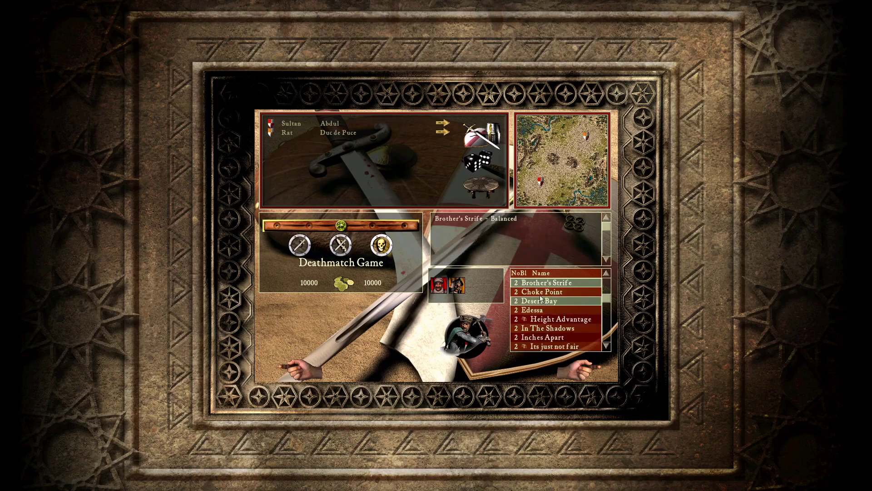
left_click(578, 371)
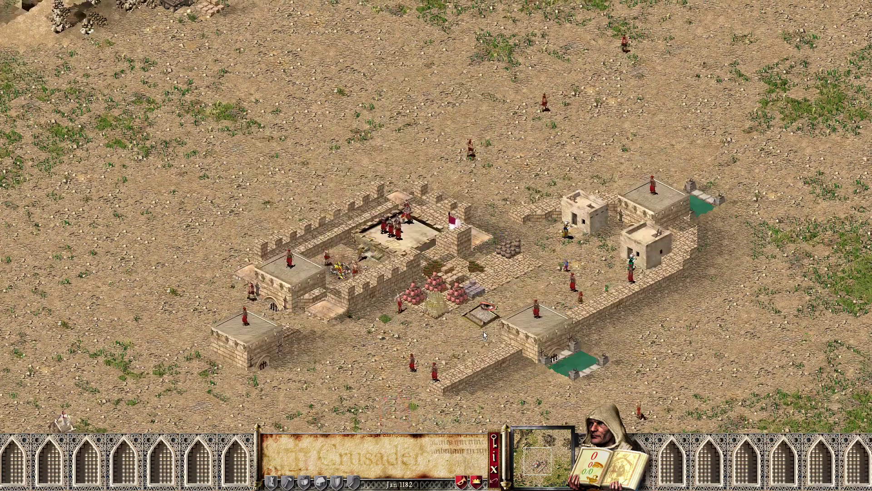
Examine the layout of the Sultan's castle on the map, both from afar and close up
scroll(358, 299, "down", 2)
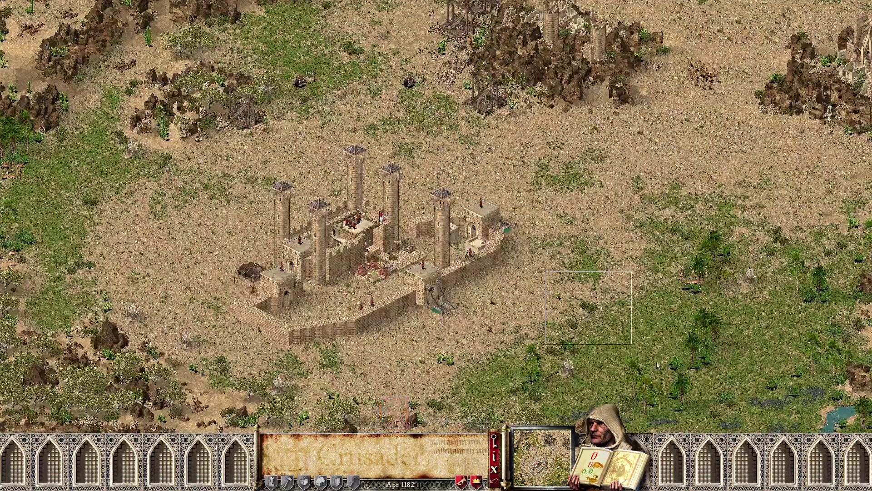
scroll(467, 310, "up", 1)
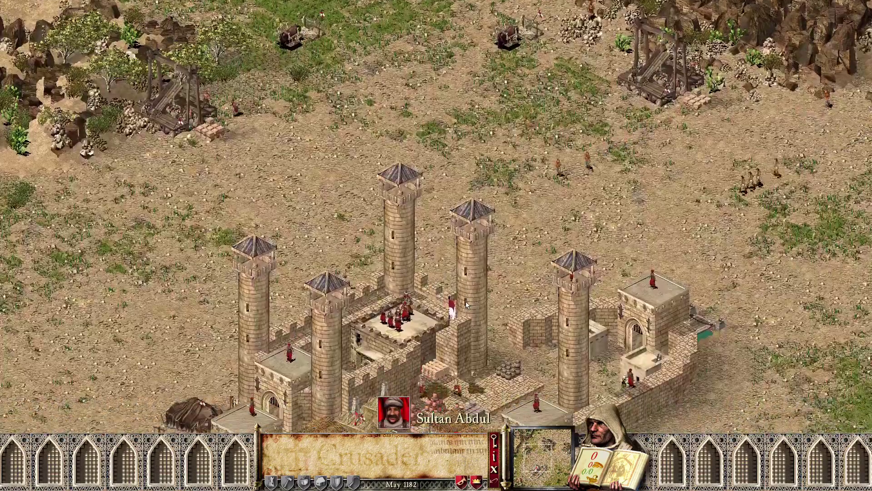
key("Down")
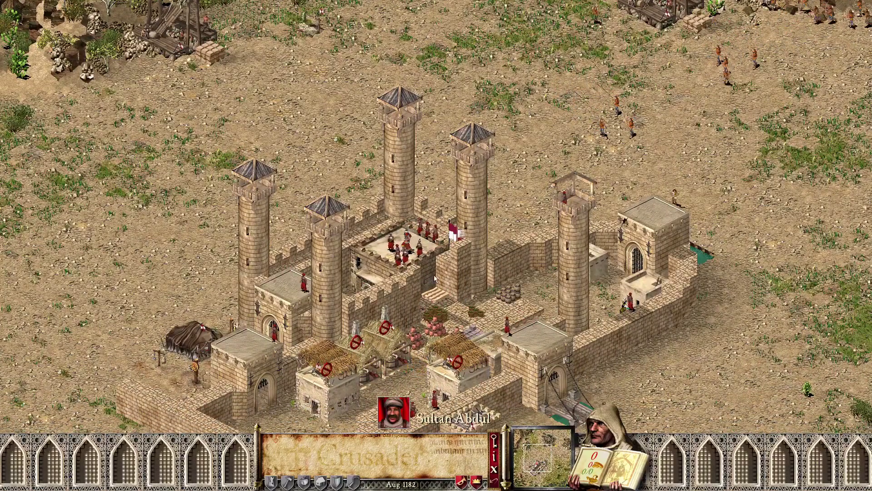
left_click_drag(343, 187, 527, 296)
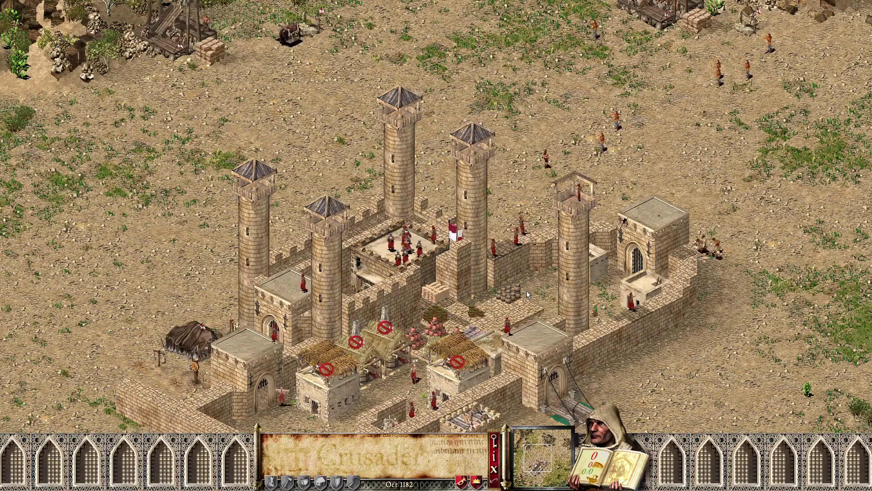
Raise the game speed to 500 and inspect the Sultan's castle as its construction progresses
key("plus")
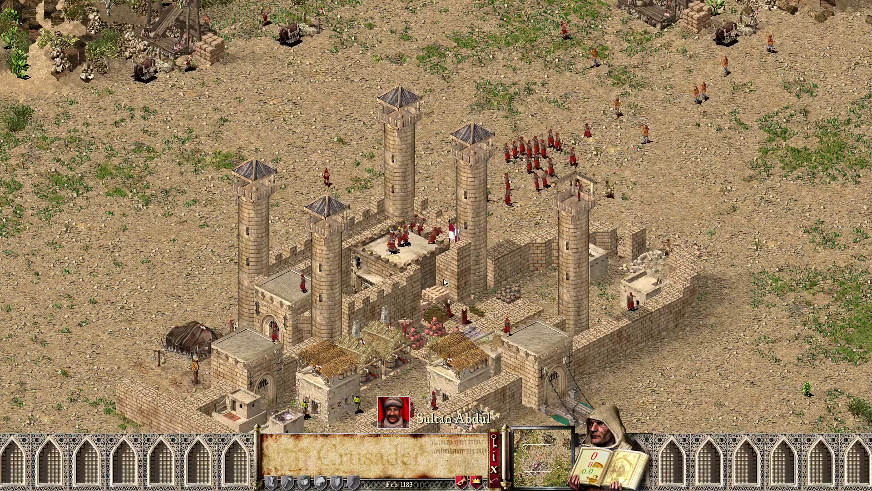
key("plus")
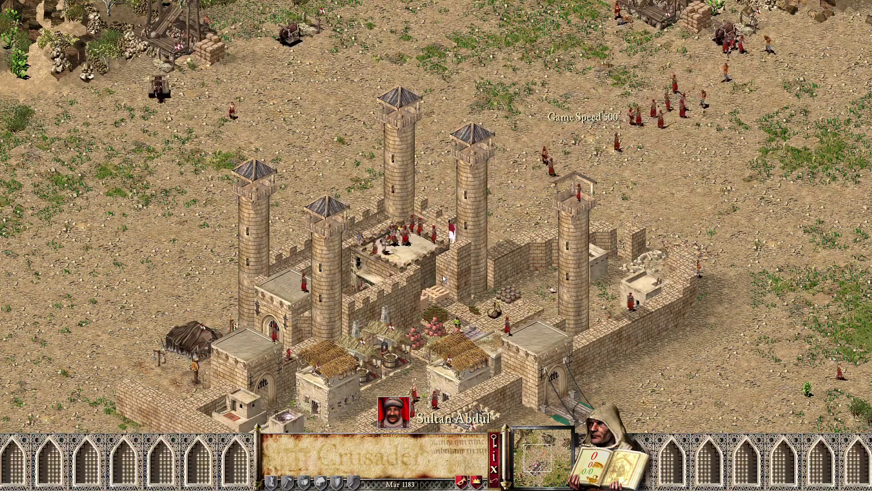
key("Down")
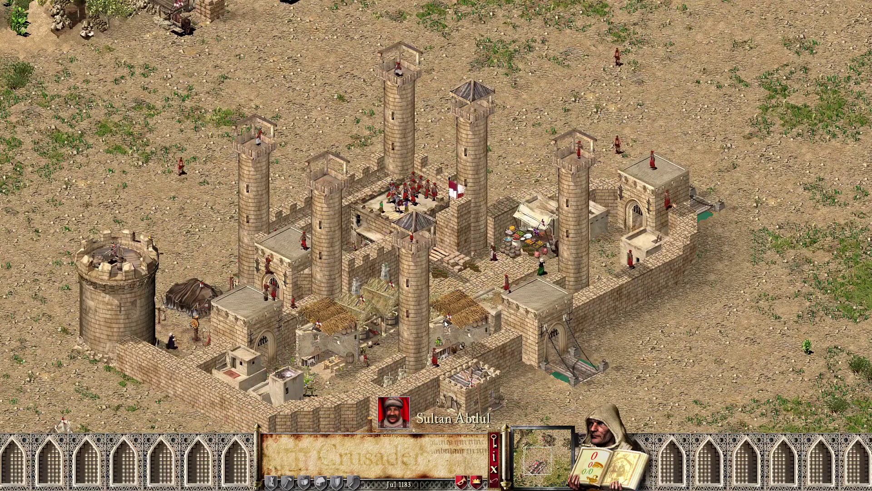
key("Down")
key("space")
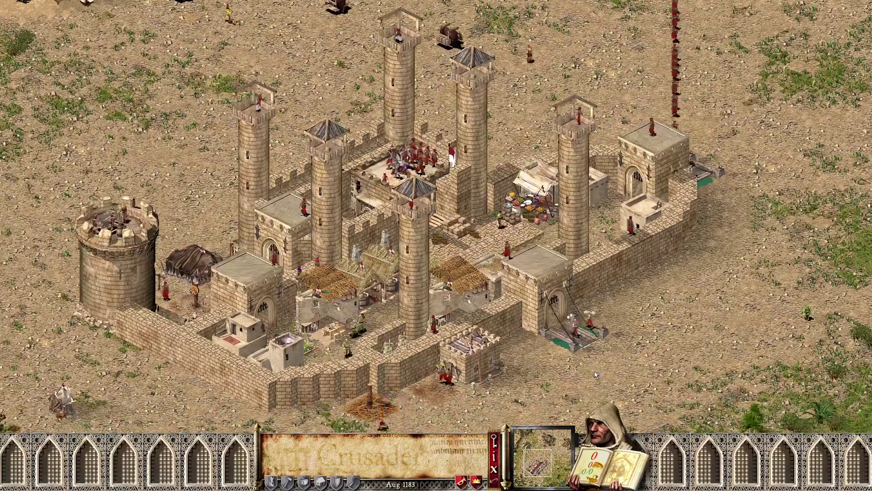
Examine the Sultan's castle and the surrounding land as troops gather outside, both close up and from afar
key("Up")
key("Right")
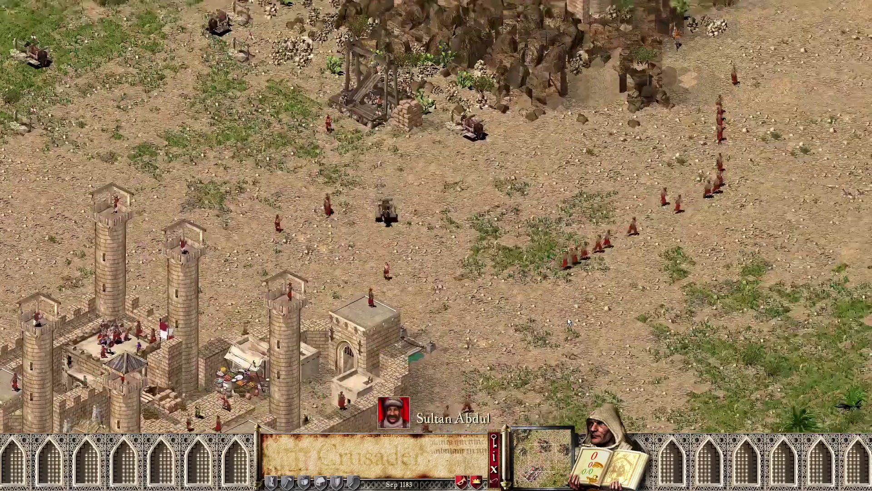
scroll(544, 304, "down", 1)
scroll(516, 302, "up", 1)
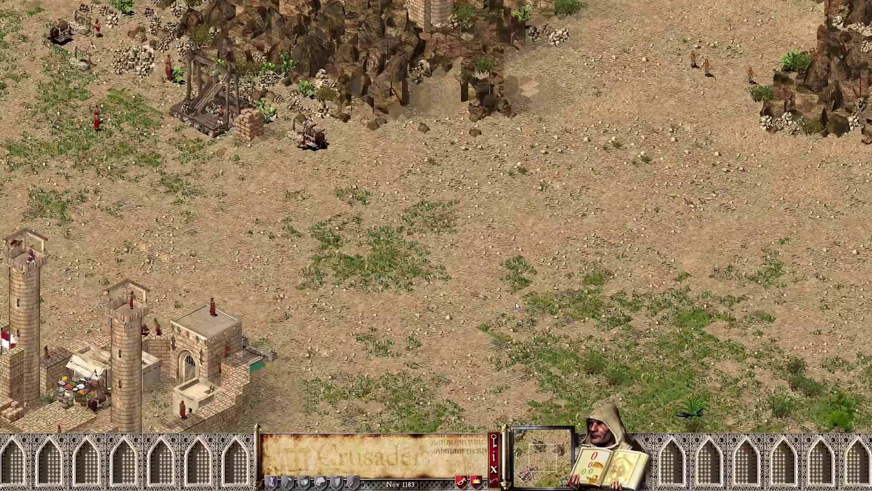
scroll(511, 301, "down", 1)
scroll(509, 299, "up", 1)
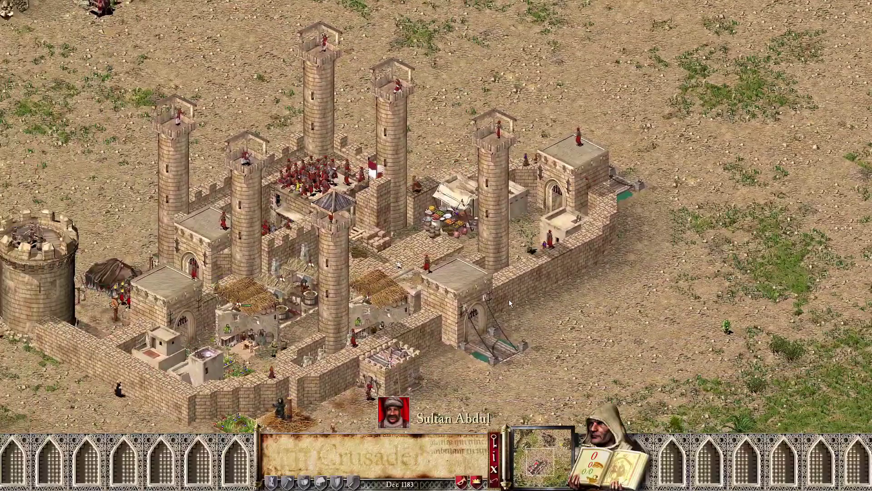
scroll(510, 303, "down", 1)
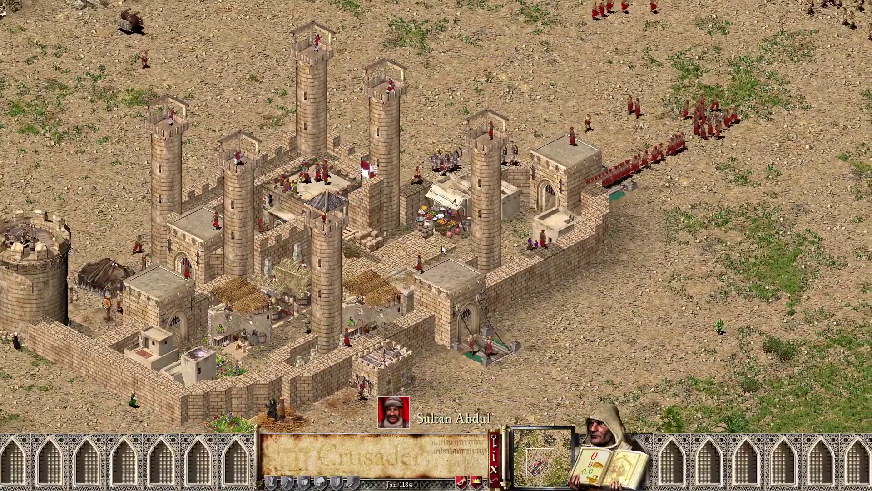
scroll(495, 298, "up", 1)
key("Right")
key("Right")
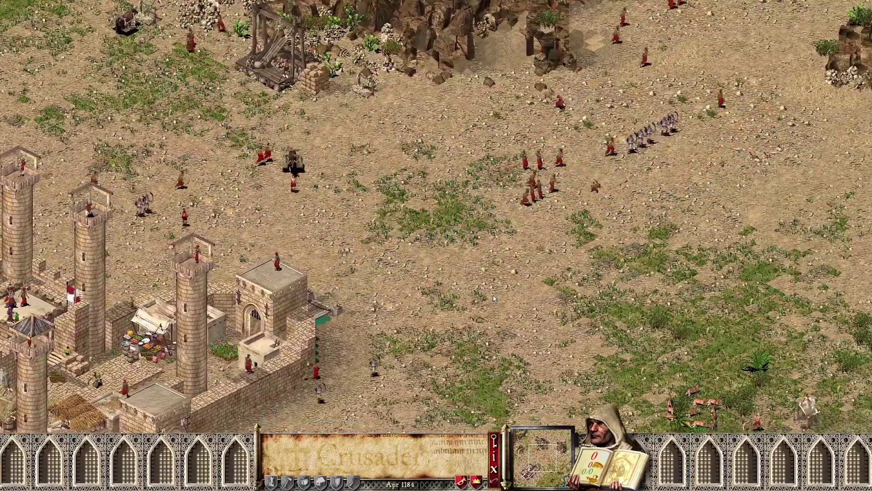
key("Left")
scroll(541, 300, "down", 2)
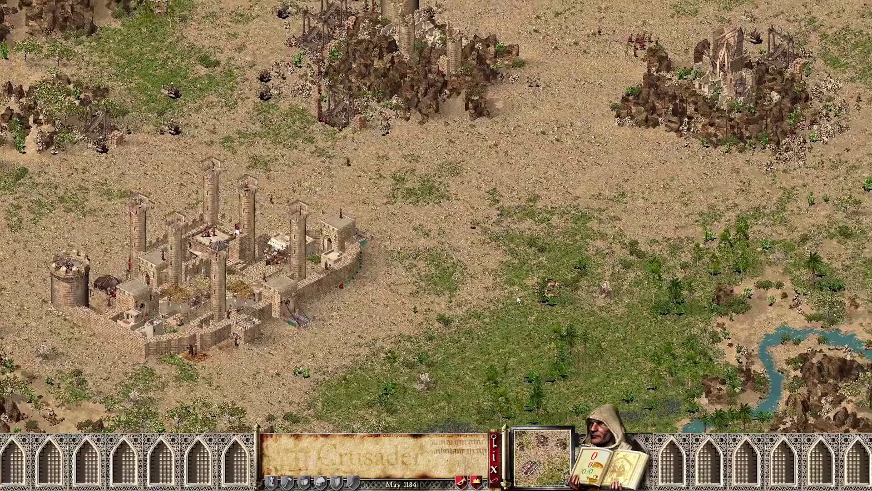
scroll(517, 297, "up", 2)
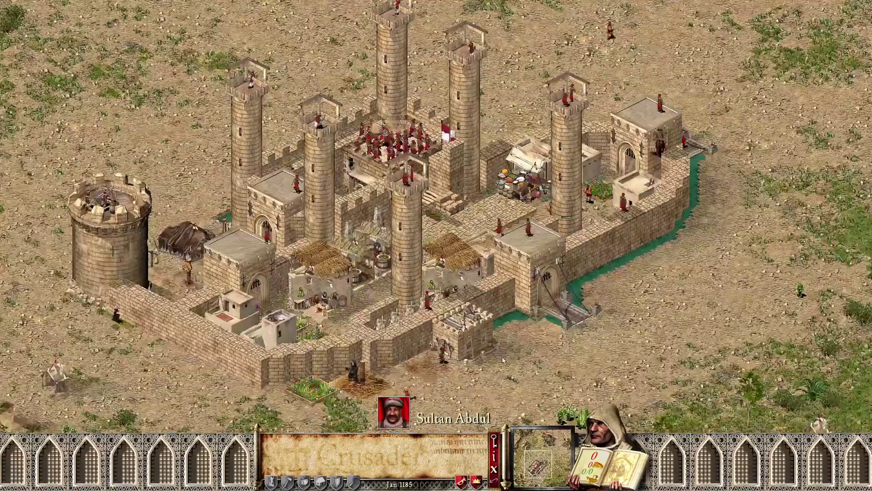
Compare the Sultan's castle with the Rat's castle, then inspect the Sultan's towers, walls and moat again
key("Up")
key("Left")
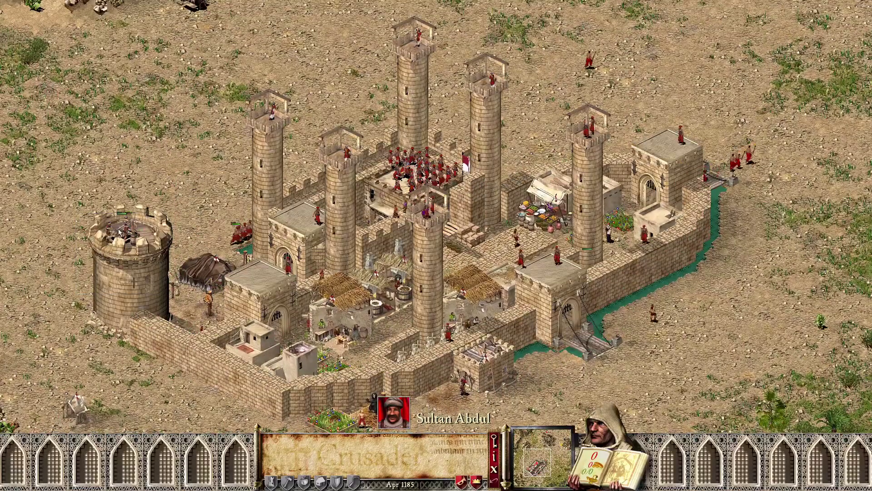
key("Up")
key("Right")
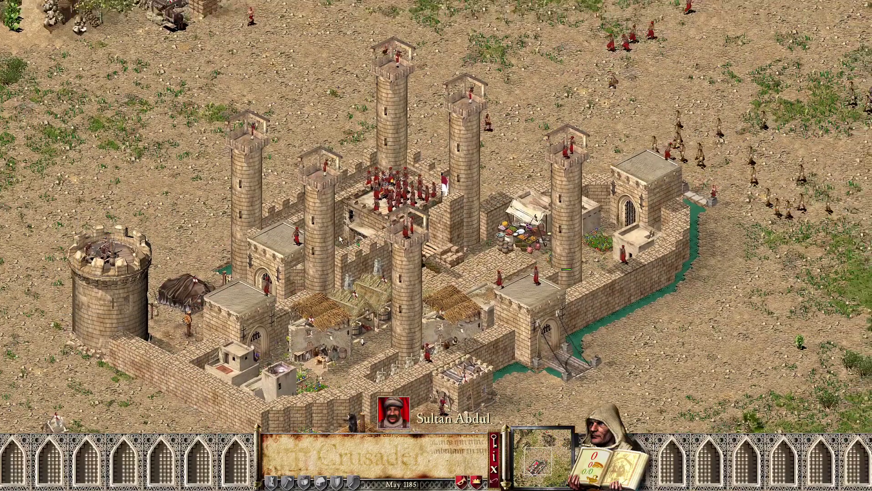
key("space")
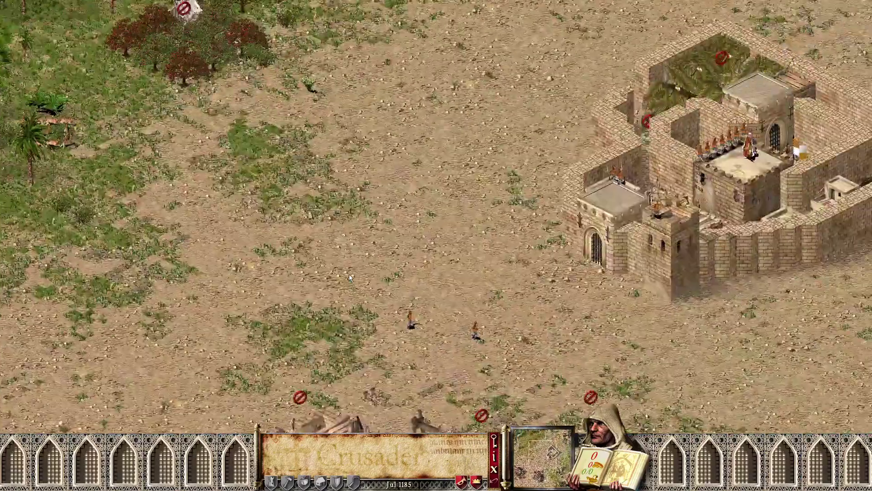
key("Right")
key("space")
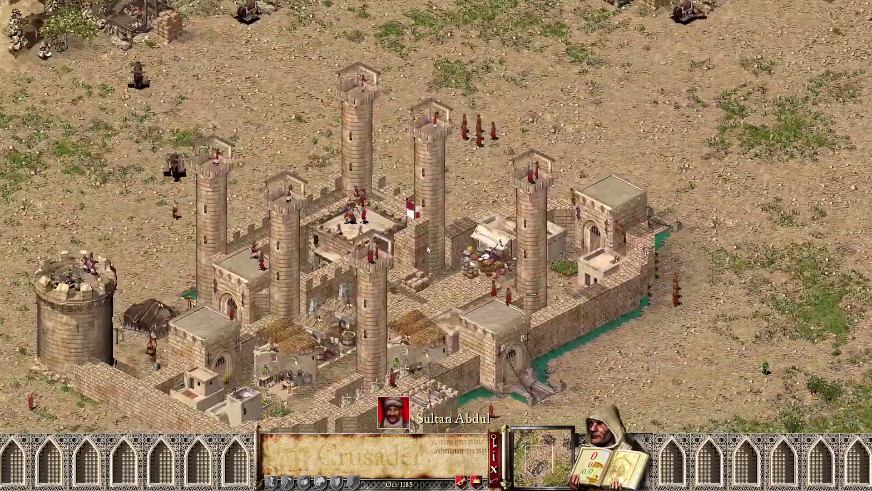
scroll(427, 246, "down", 2)
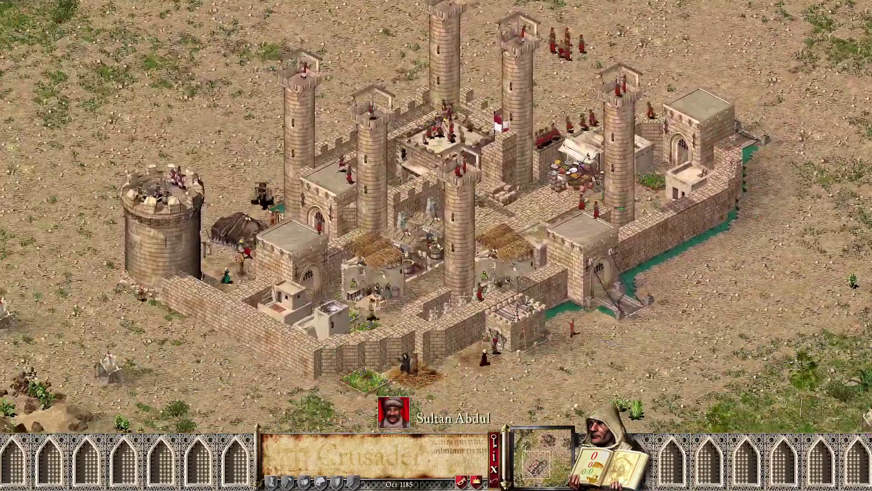
key("space")
key("space")
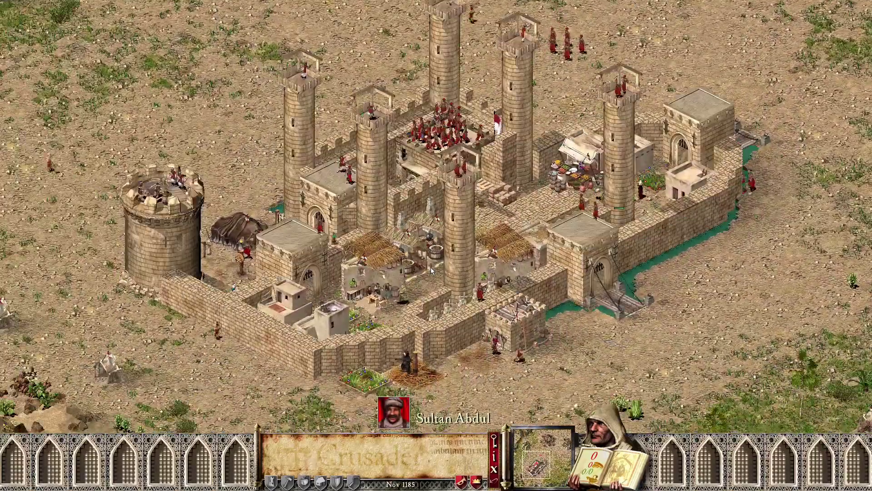
key("Up")
left_click_drag(545, 143, 545, 144)
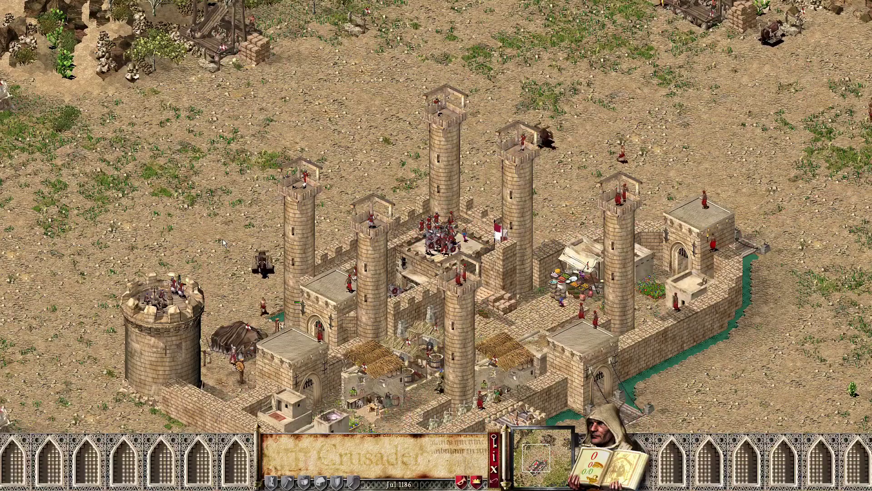
Follow the Sultan's army from his castle past the ruins to the battlefield outside the Rat's castle
key("Up")
key("Right")
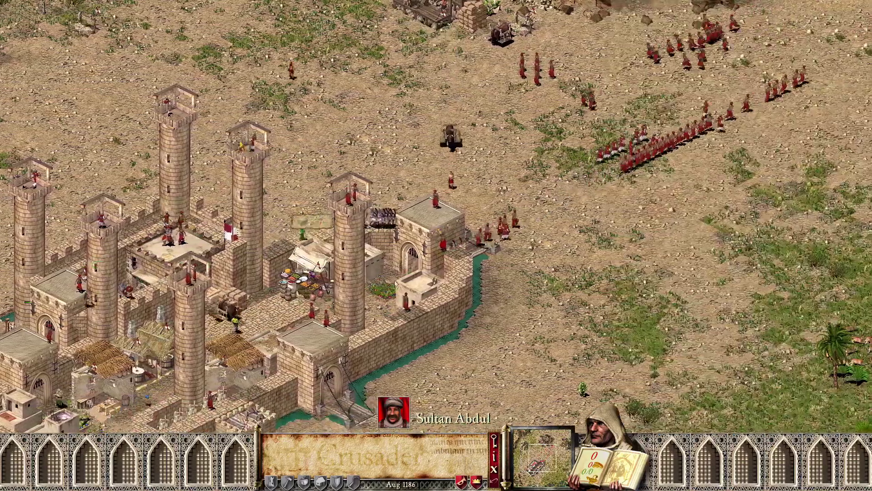
key("Up")
key("Right")
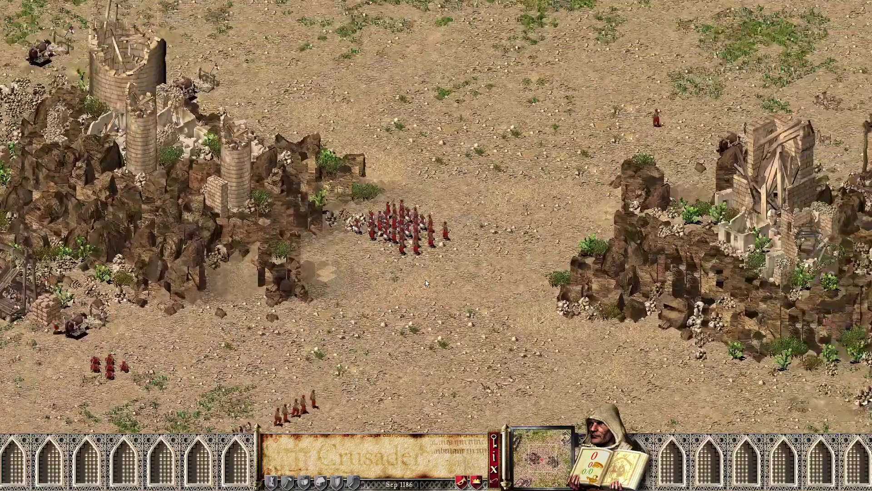
key("Up")
key("Right")
key("Right")
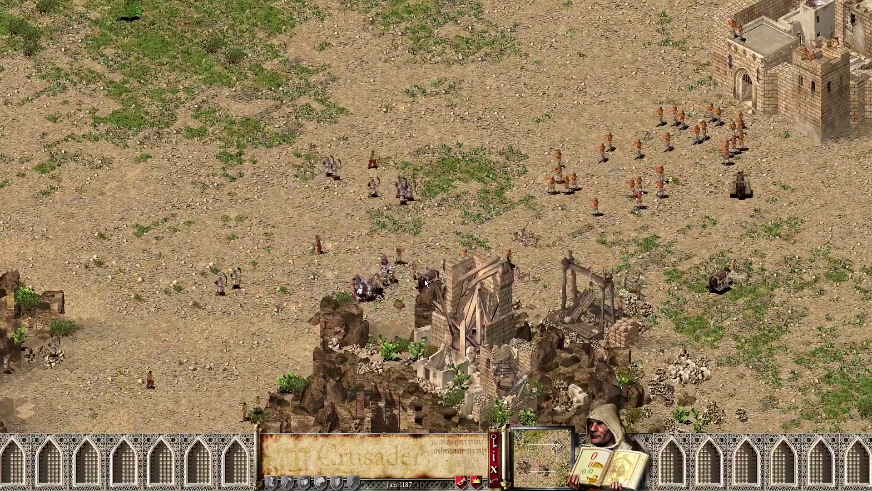
key("Up")
key("Right")
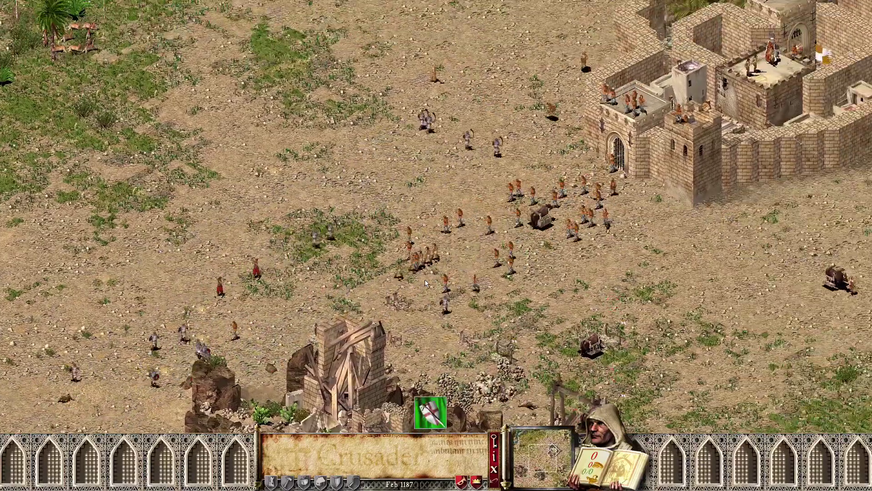
scroll(423, 280, "down", 3)
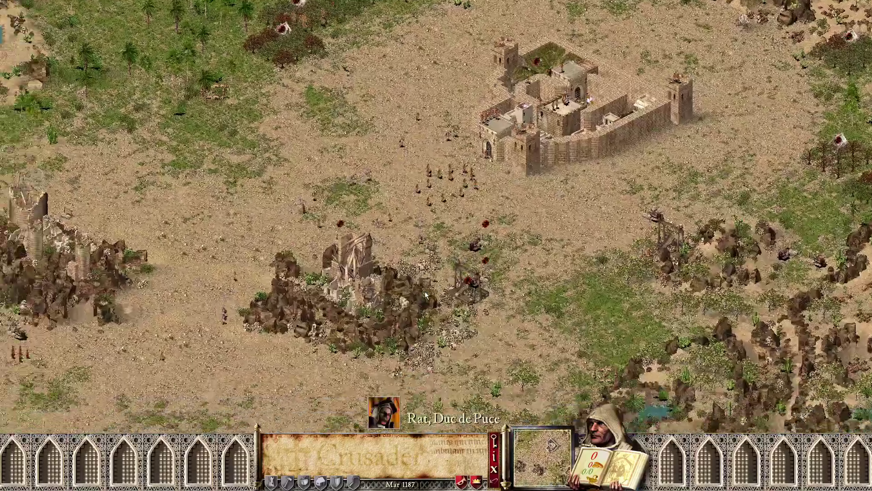
Return to the Sultan's castle and survey its round tower, outer walls and surroundings
key("Down")
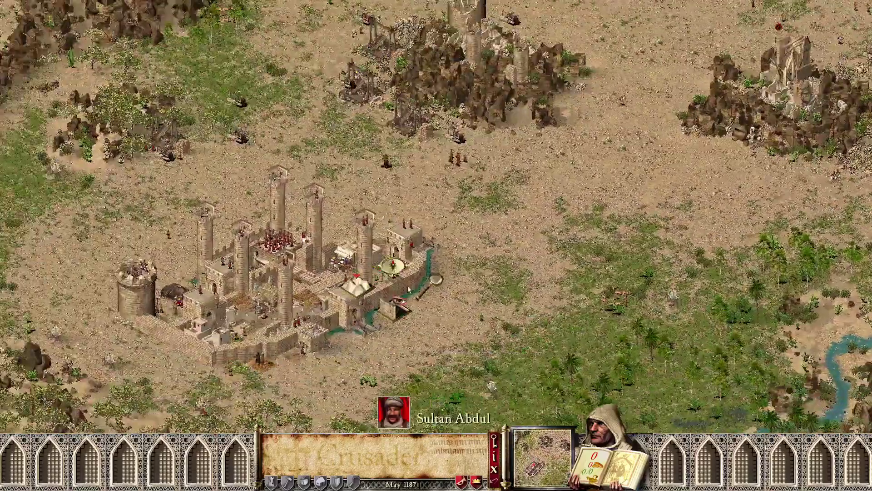
scroll(411, 290, "up", 3)
key("Down")
key("Right")
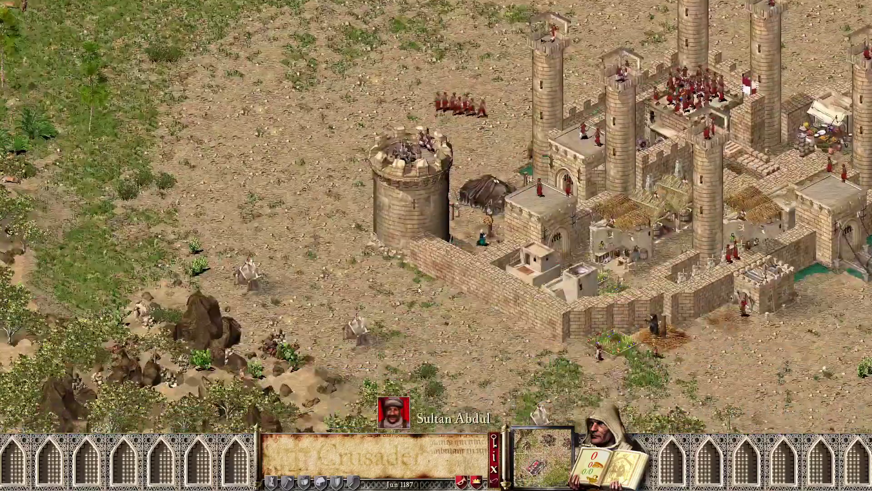
scroll(499, 257, "down", 3)
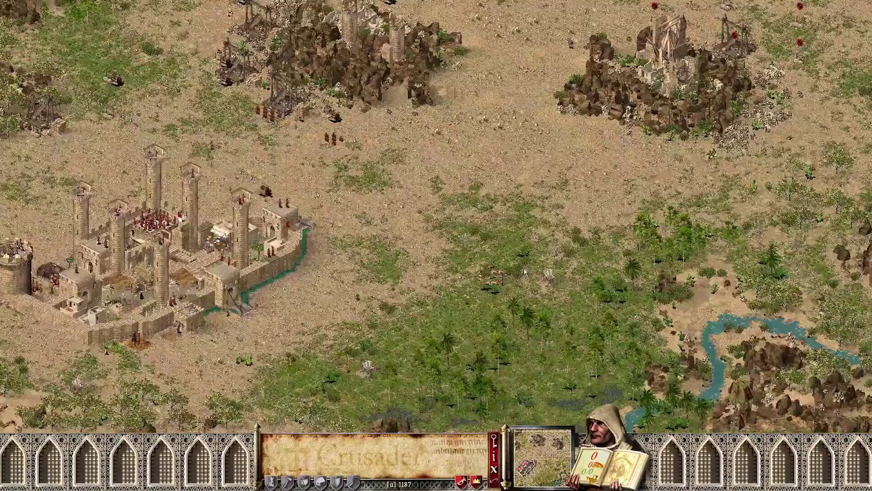
key("Left")
Flatten the buildings to inspect the troops inside the Sultan's castle, and restore their full height
key("space")
key("space")
key("space")
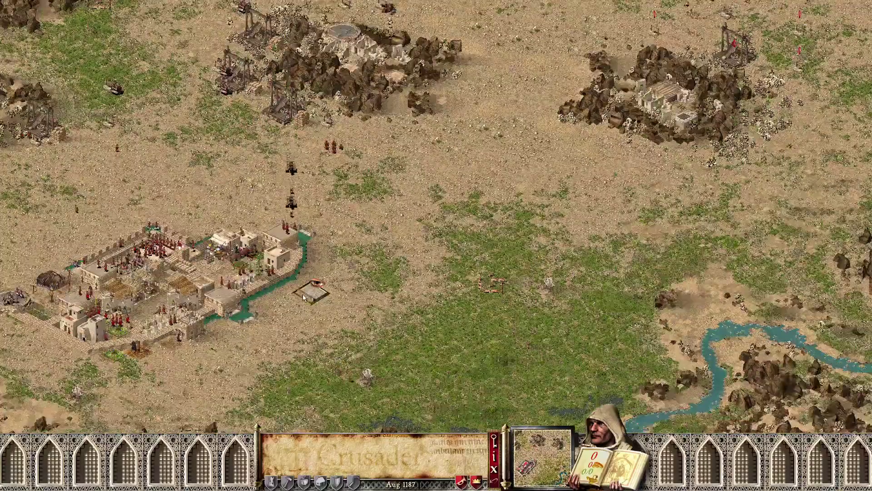
scroll(261, 296, "up", 3)
key("space")
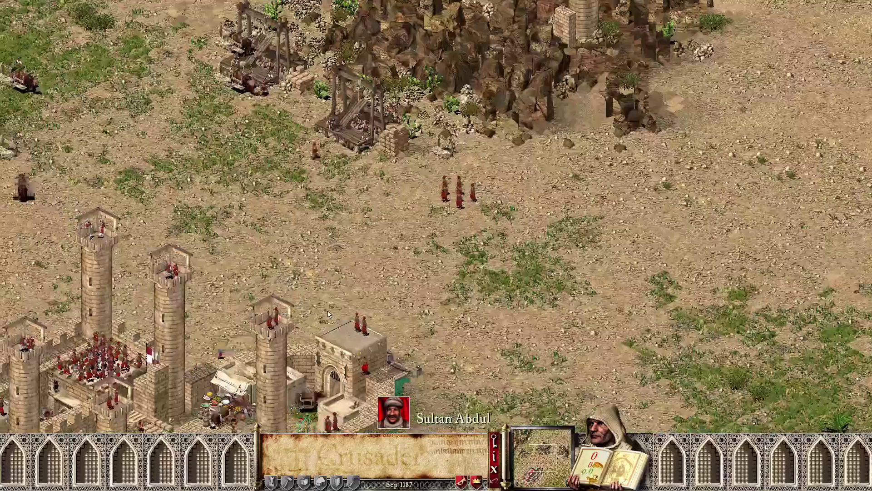
key("space")
scroll(346, 288, "down", 2)
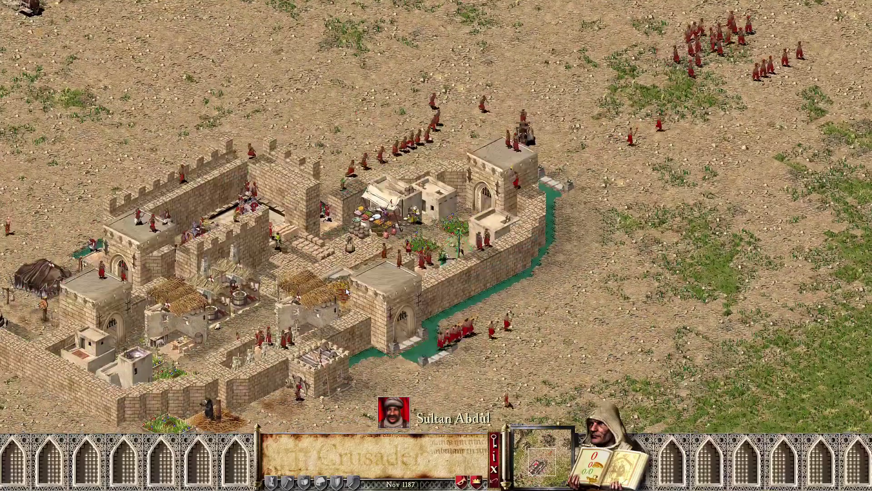
scroll(345, 288, "up", 3)
key("space")
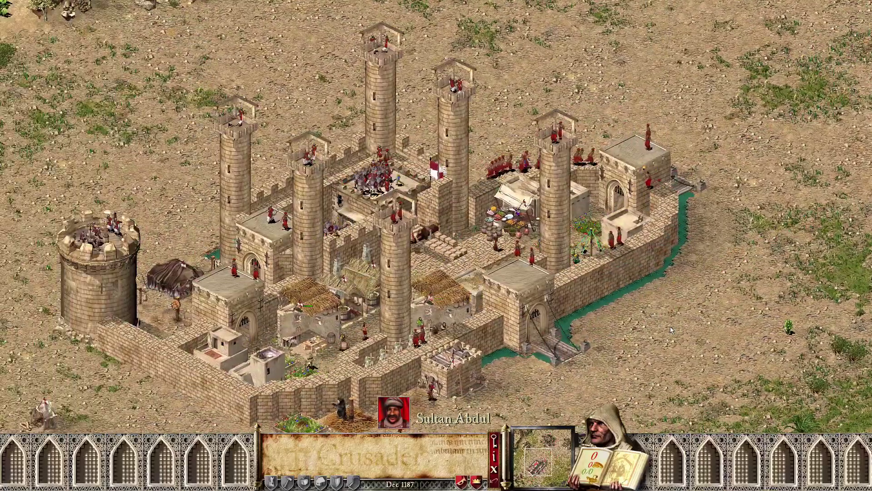
Check the Greatest Lord ranking of the Sultan and the Rat twice, closing it each time
left_click(495, 456)
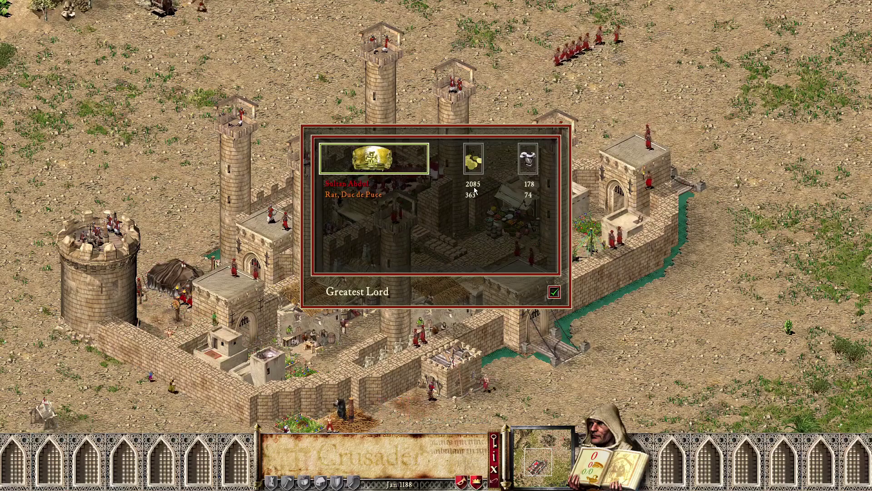
left_click(554, 292)
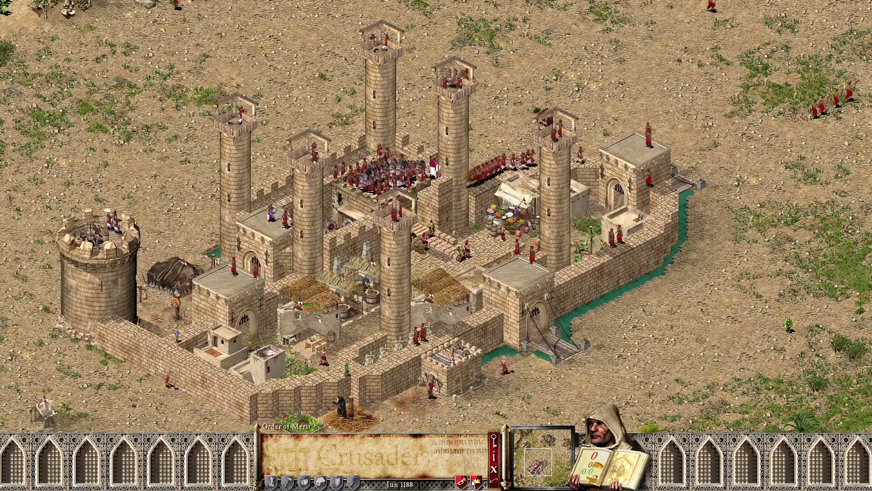
left_click(495, 456)
left_click(554, 292)
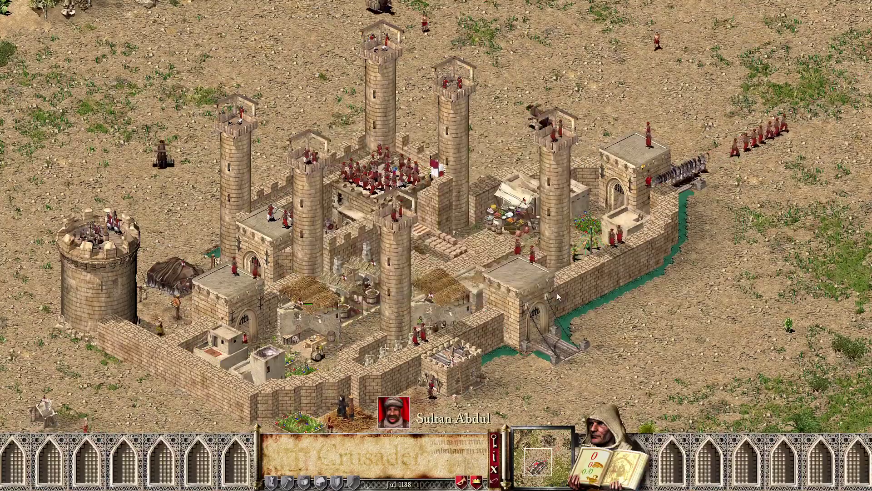
Watch the Sultan's army attack the Rat's castle, and return to the Sultan's castle
scroll(557, 293, "down", 5)
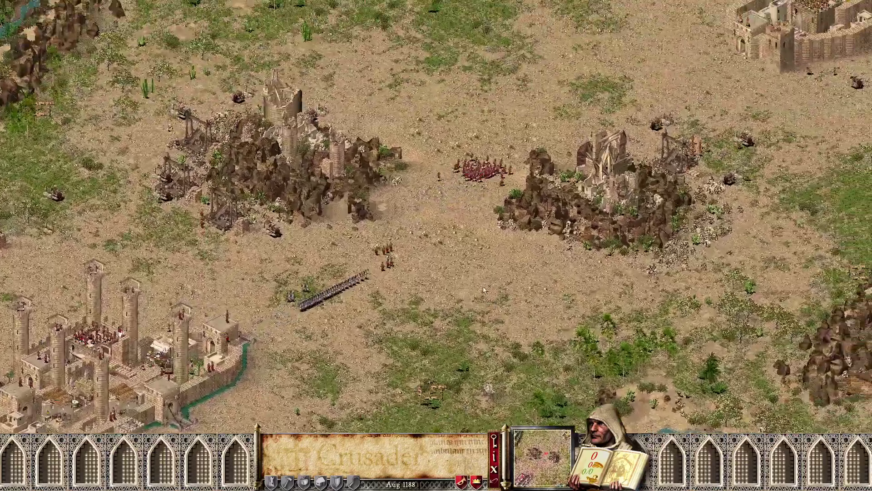
scroll(543, 292, "up", 2)
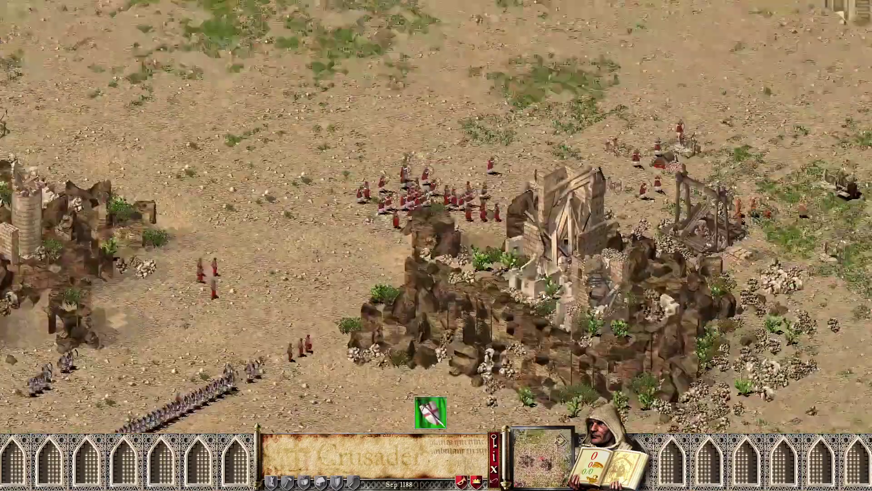
scroll(543, 292, "down", 2)
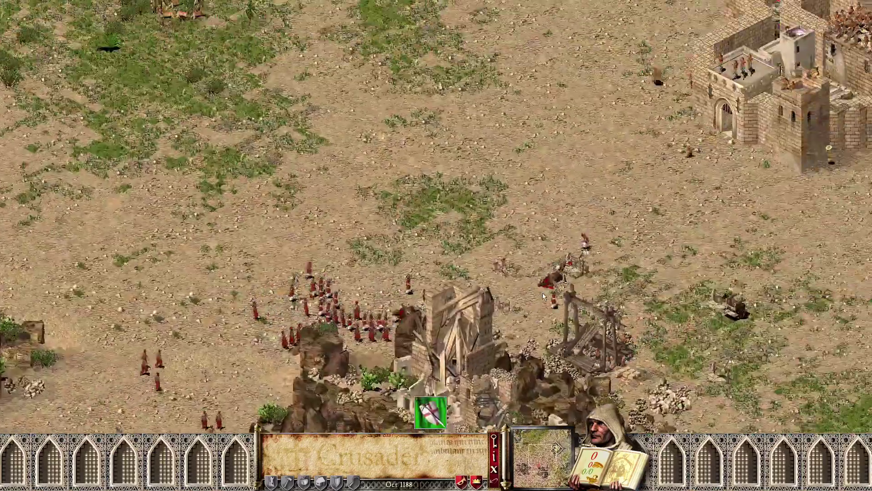
scroll(542, 293, "up", 2)
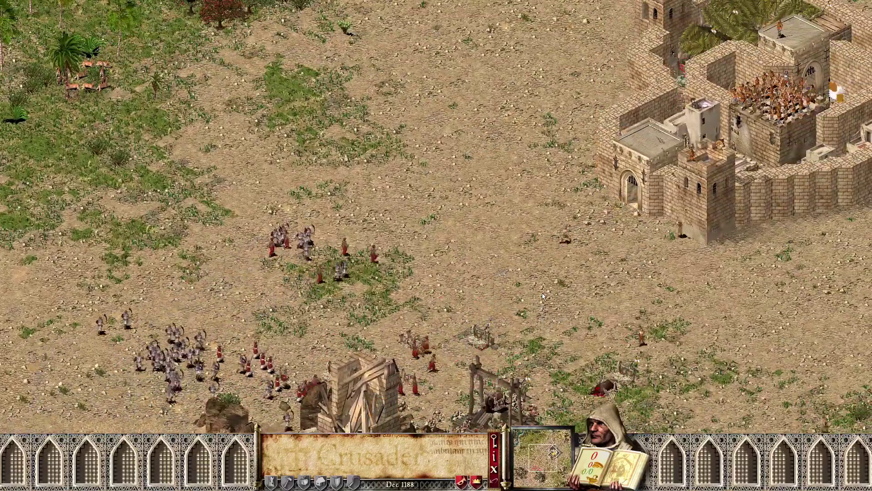
scroll(543, 296, "down", 2)
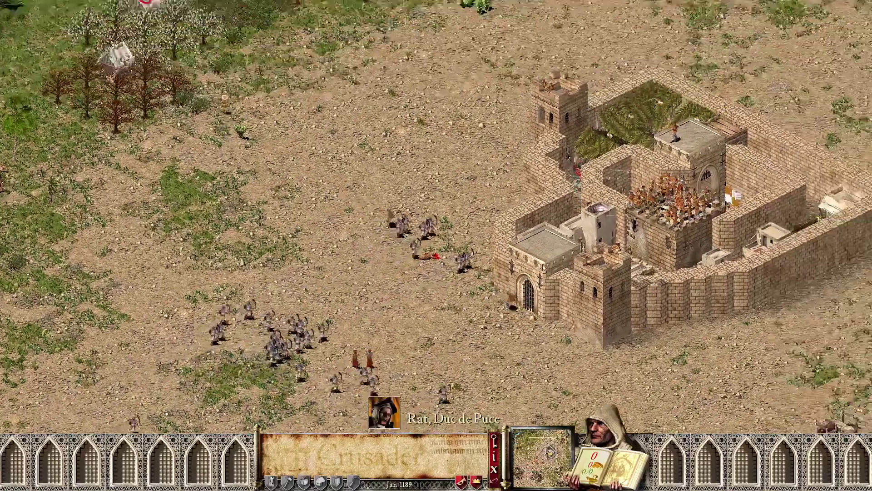
scroll(514, 265, "up", 2)
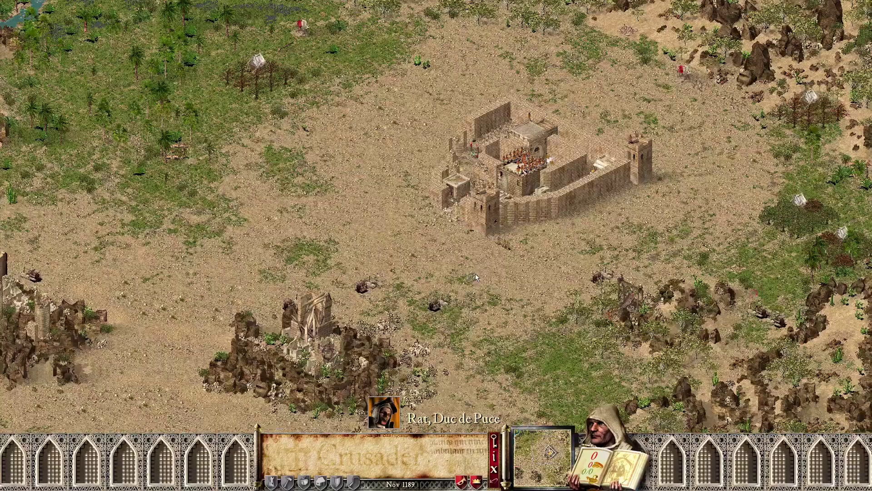
key("Down")
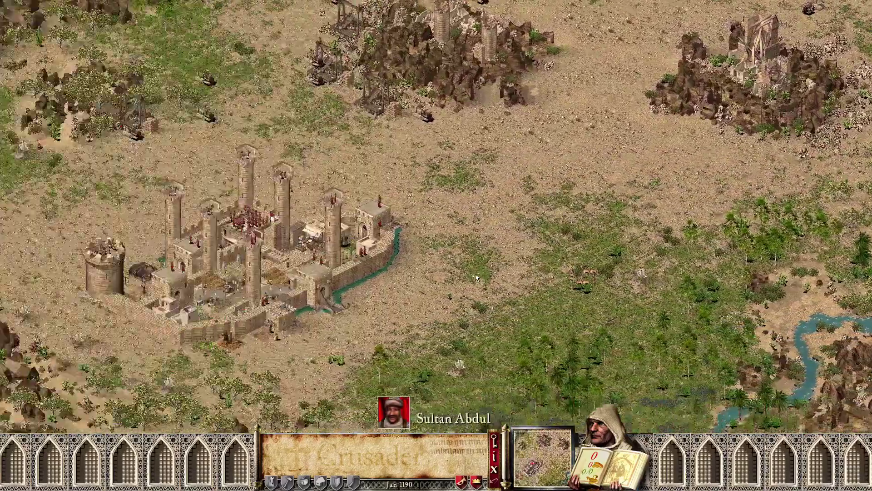